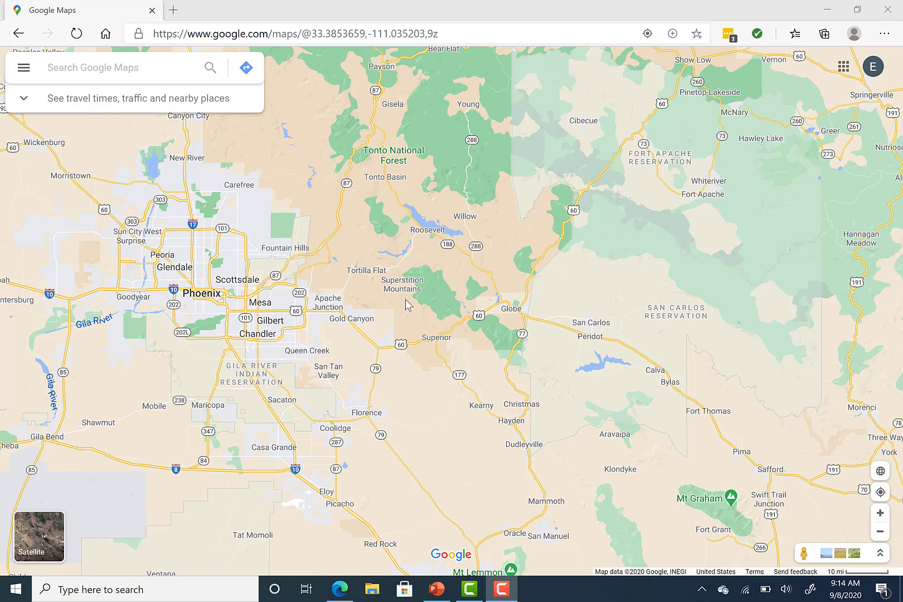
# Step: Zoom in, switch to Satellite imagery, pan to the Superstition Mountains and zoom in once more
pyautogui.click(880, 514)
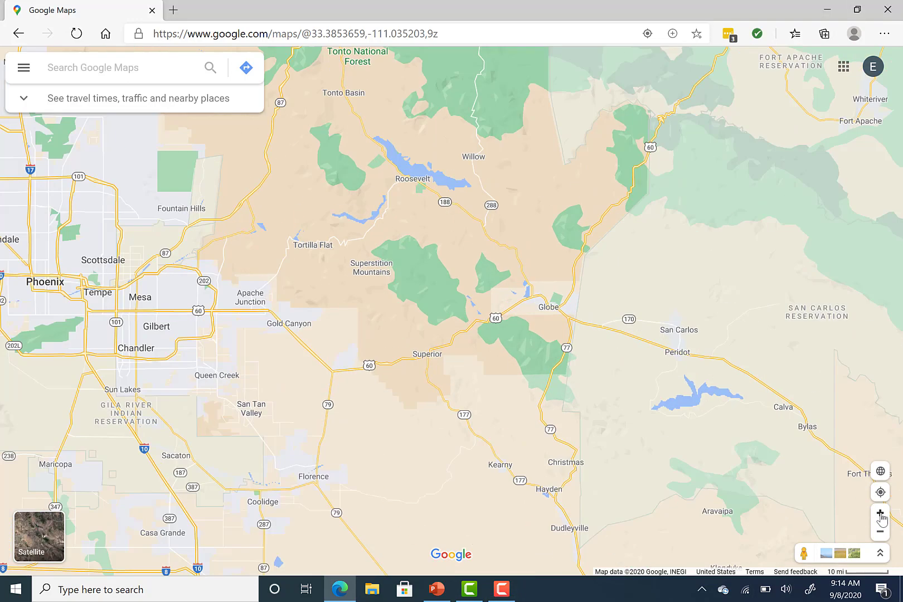
pyautogui.click(880, 514)
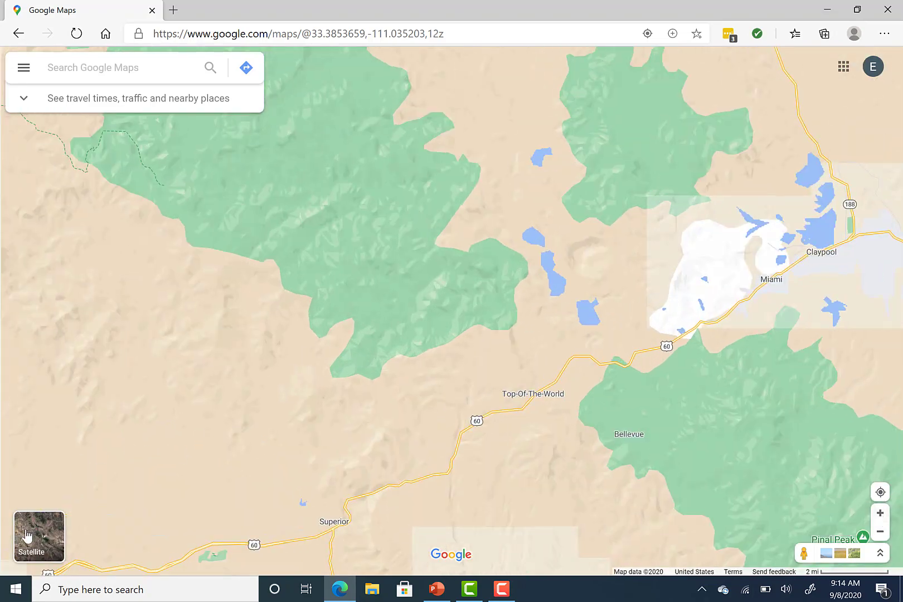
pyautogui.click(34, 538)
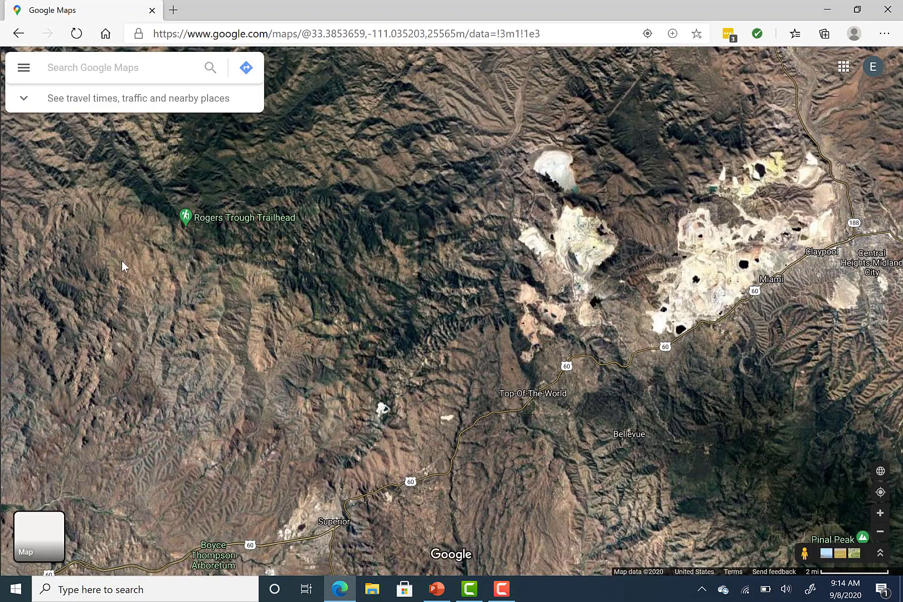
pyautogui.moveTo(123, 266); pyautogui.dragTo(657, 467)
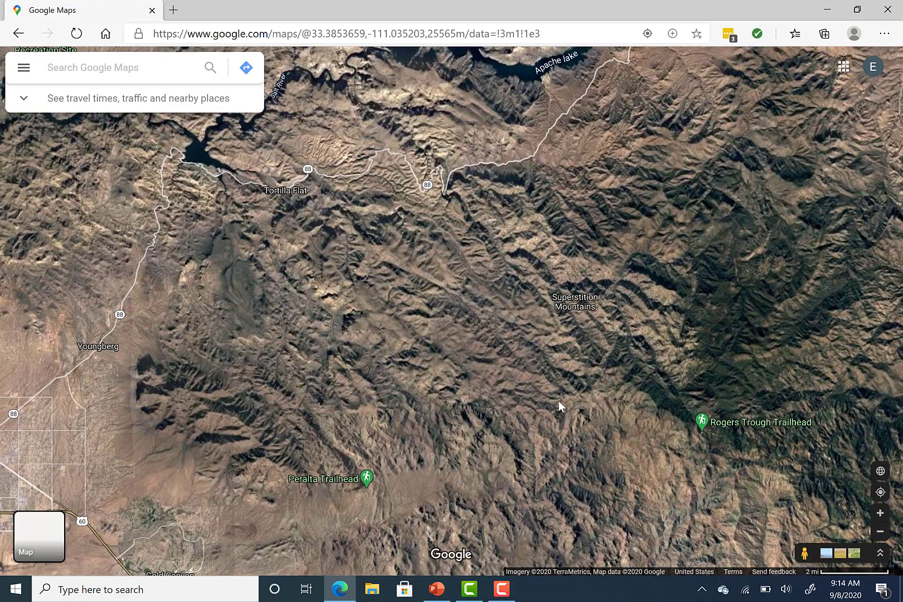
pyautogui.click(879, 514)
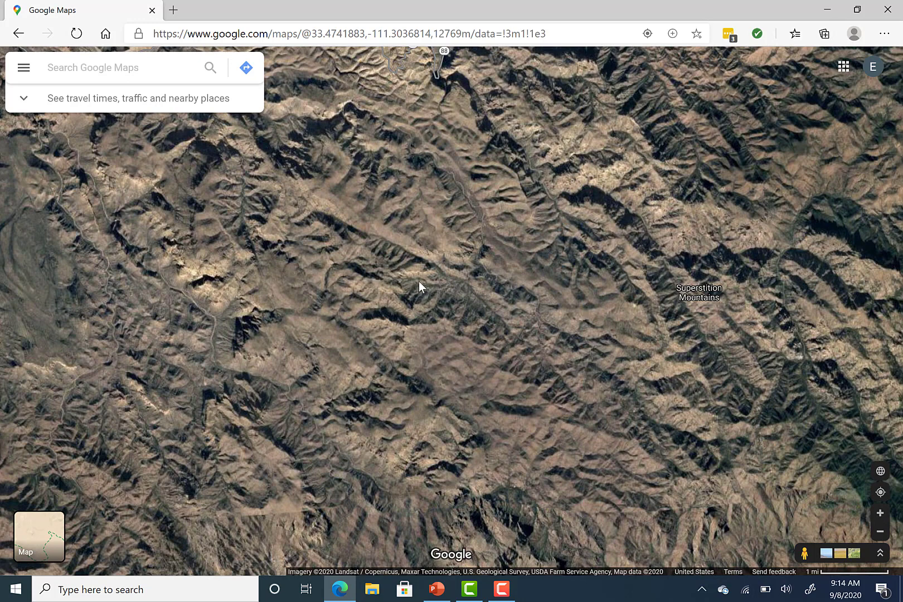
# Step: Copy the first pin's coordinates 33.482922, -111.320504, then drop a pin at 33.452134, -111.276902
pyautogui.click(387, 271)
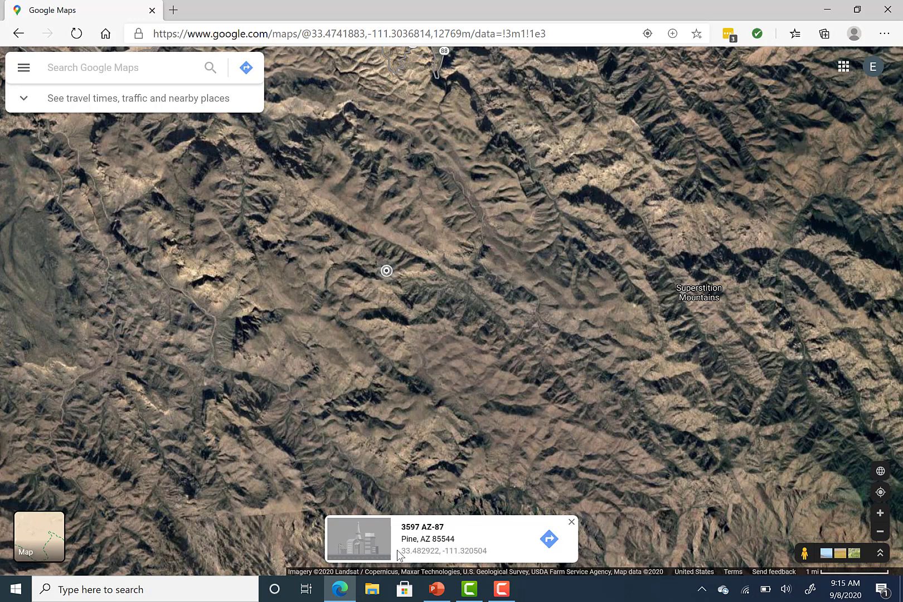
pyautogui.moveTo(400, 552); pyautogui.dragTo(490, 557)
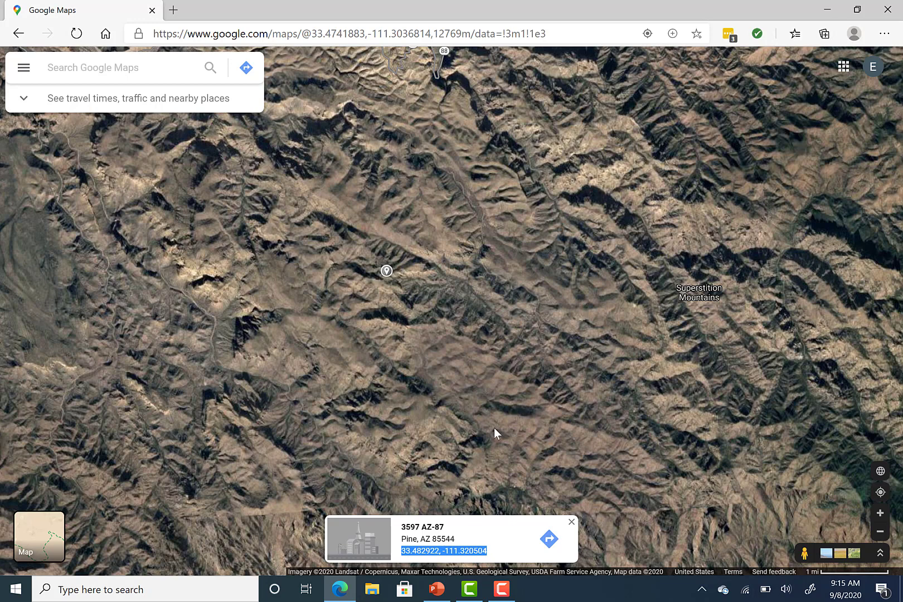
pyautogui.rightClick(446, 552)
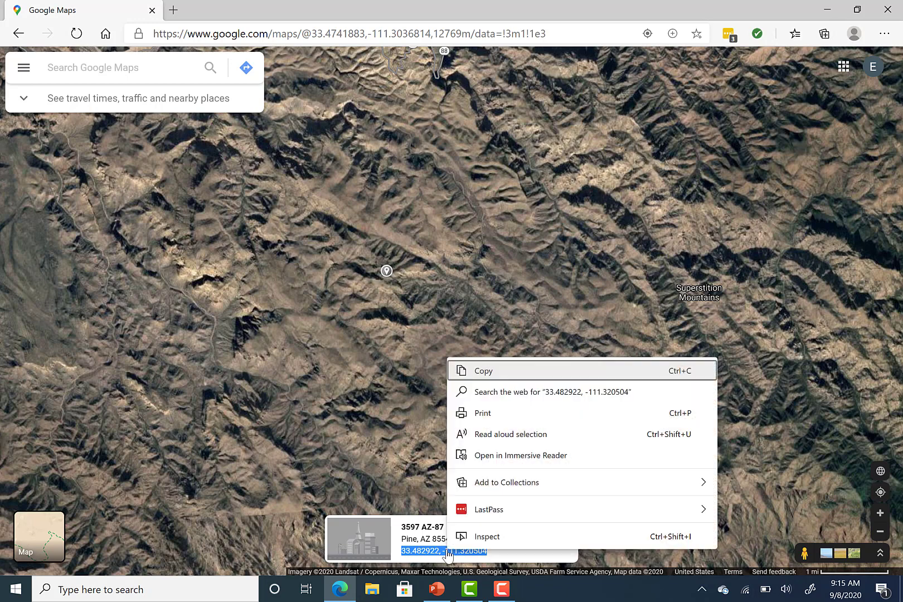
pyautogui.click(497, 367)
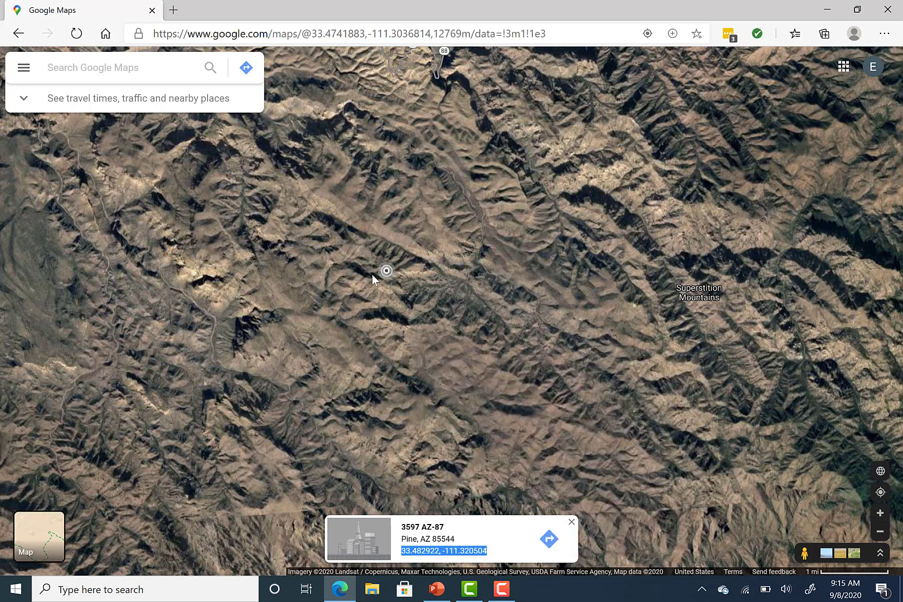
pyautogui.click(555, 418)
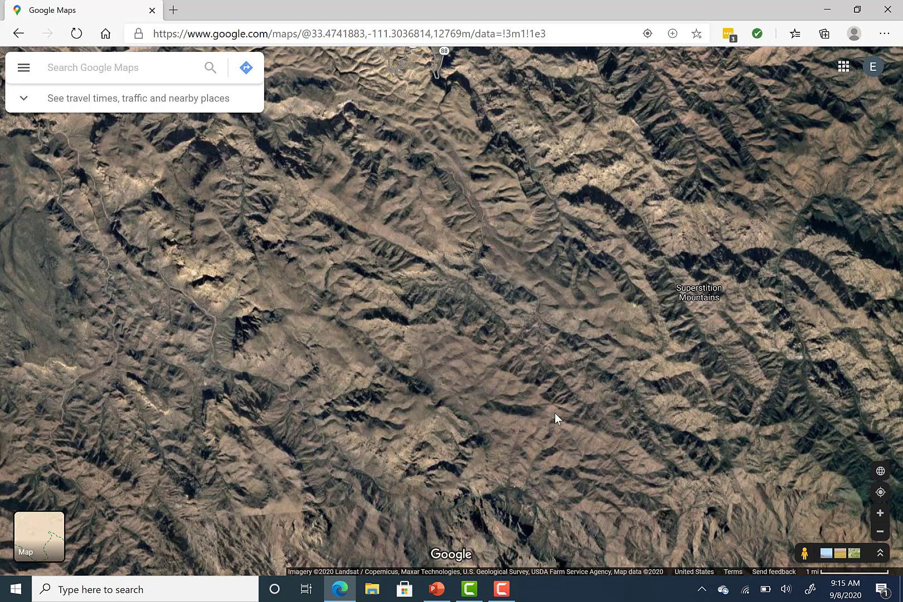
pyautogui.click(556, 413)
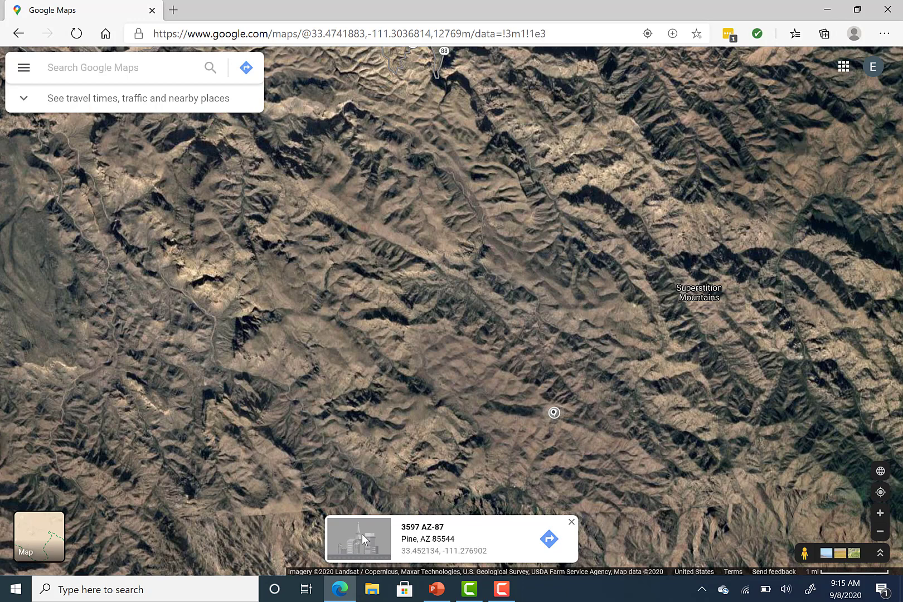
# Step: Open Notepad and paste the first coordinates 33.482922, -111.320504 followed by a new line
pyautogui.click(224, 589)
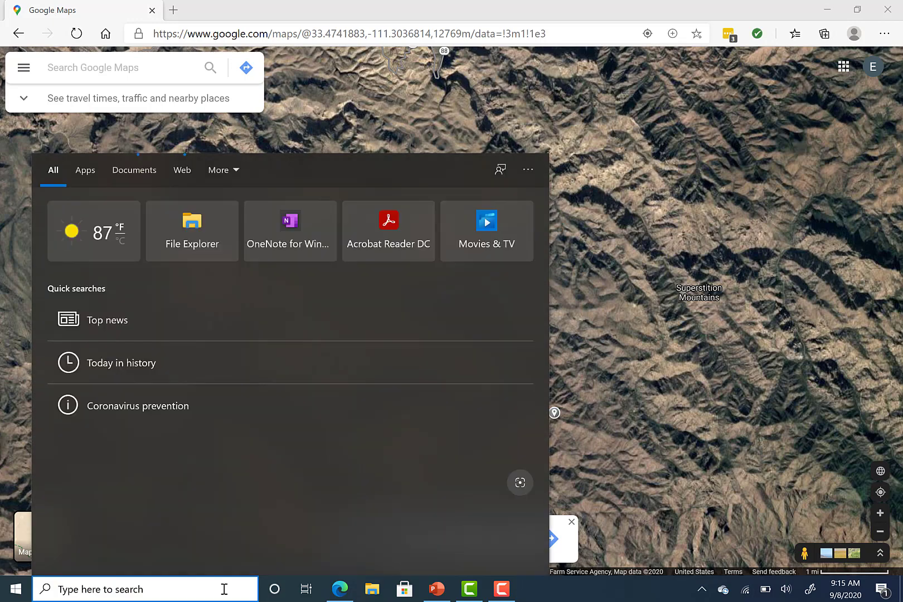
pyautogui.write('notepad')
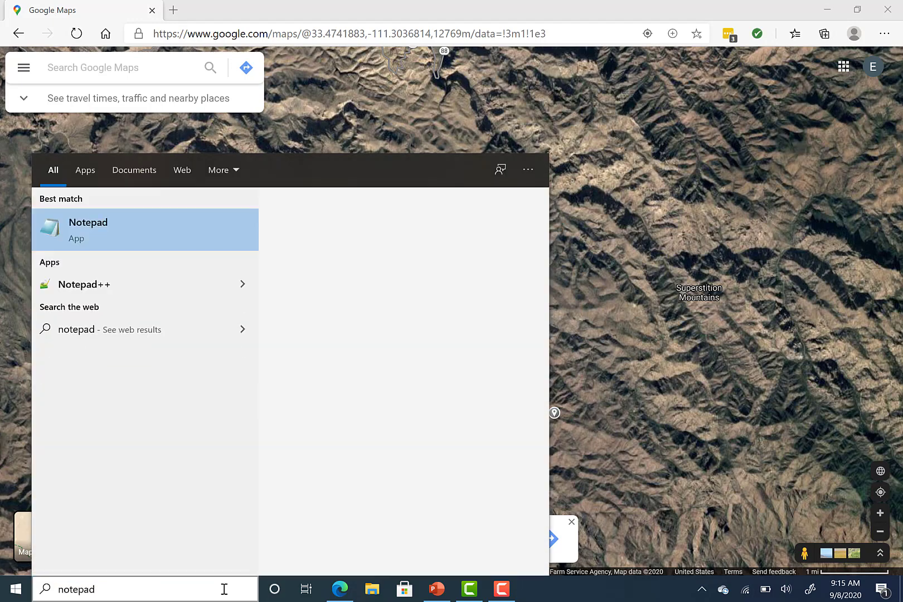
pyautogui.press('Return')
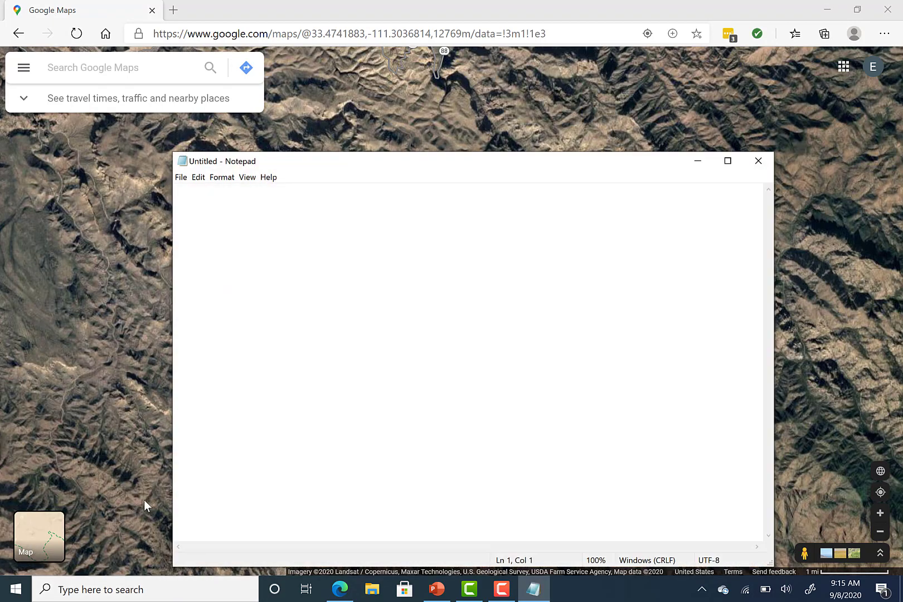
pyautogui.hotkey('ctrl', 'v')
pyautogui.press('Return')
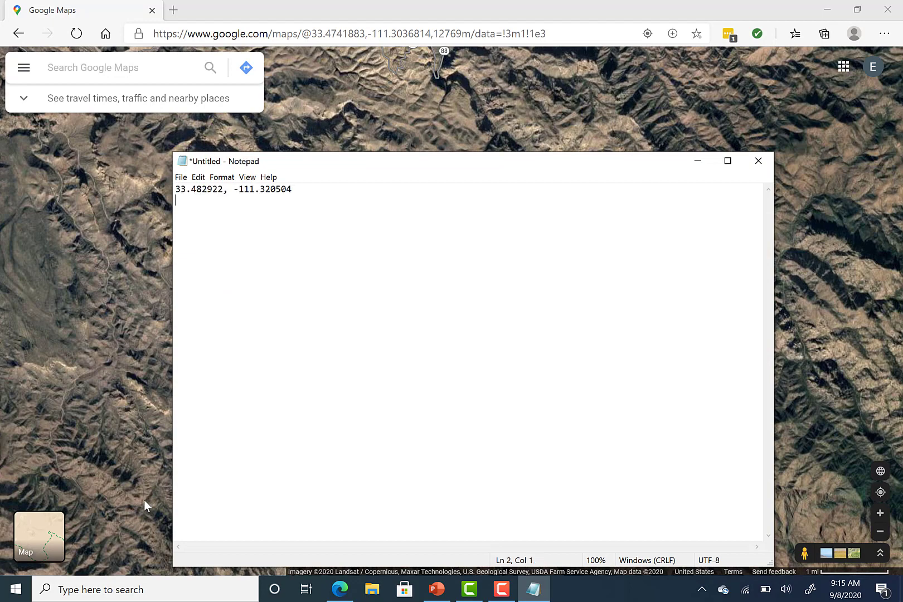
# Step: Copy the second pin's coordinates 33.452134, -111.276902 from Maps and paste them on line 2
pyautogui.click(216, 16)
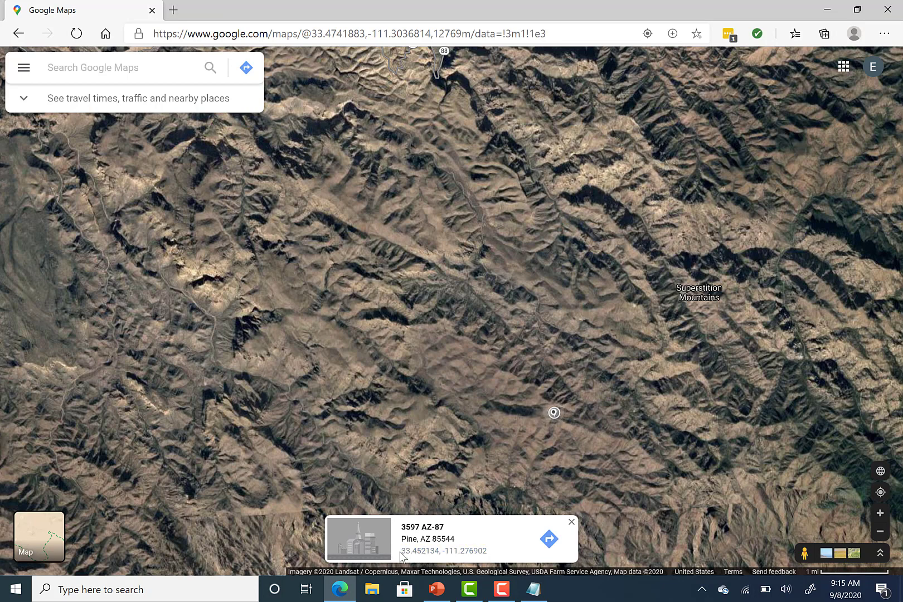
pyautogui.moveTo(402, 551); pyautogui.dragTo(490, 557)
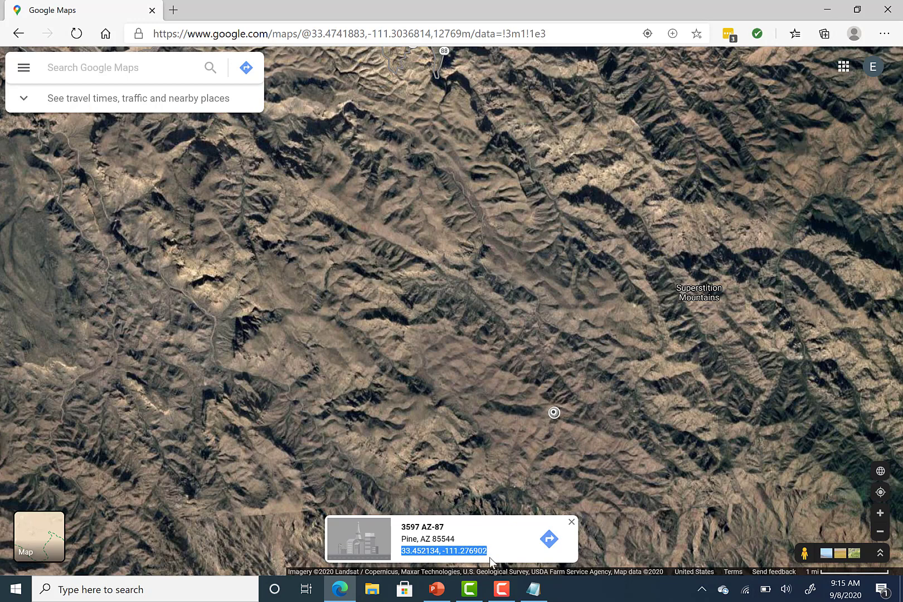
pyautogui.moveTo(529, 591)
pyautogui.click(534, 524)
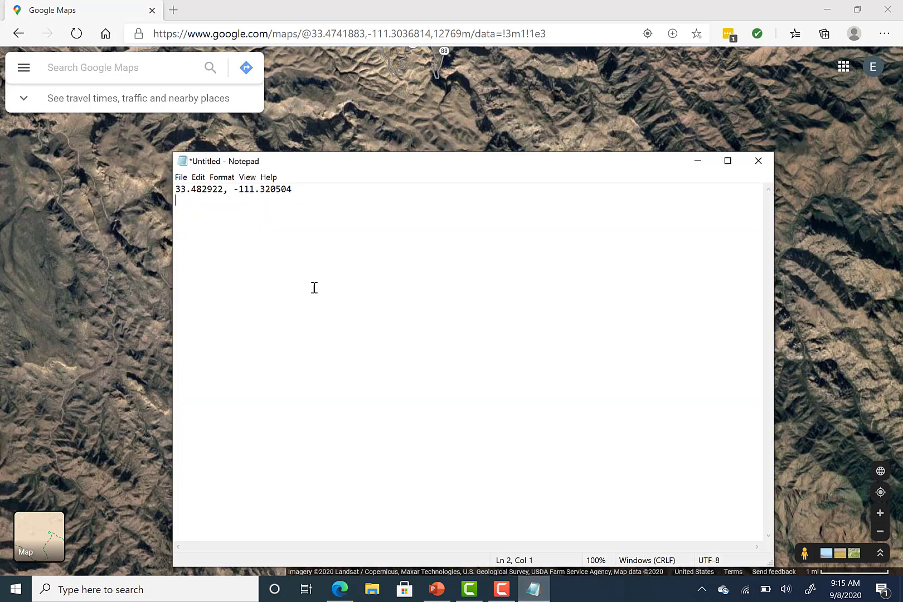
pyautogui.hotkey('ctrl', 'v')
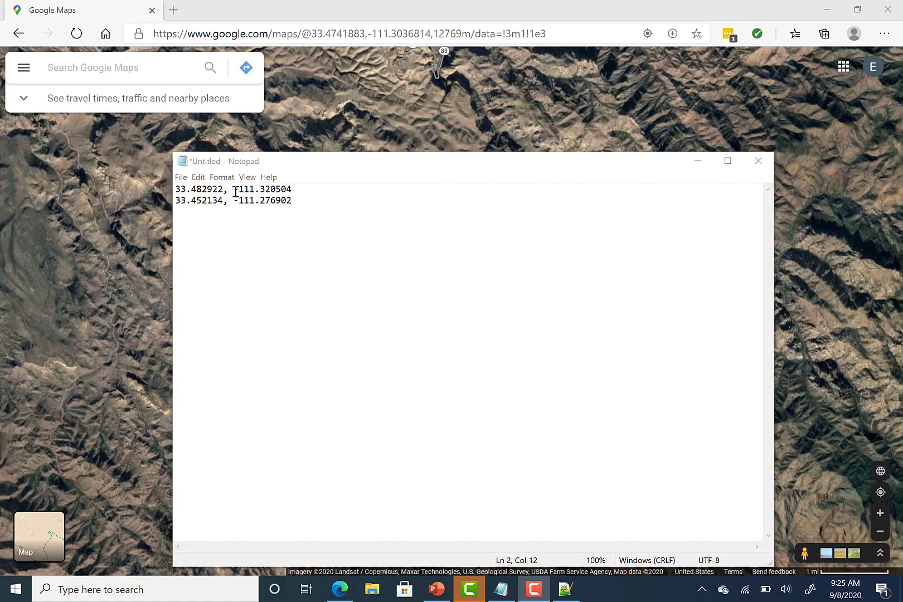
# Step: Remove the spaces after the commas in both coordinate lines
pyautogui.click(236, 192)
pyautogui.press('BackSpace')
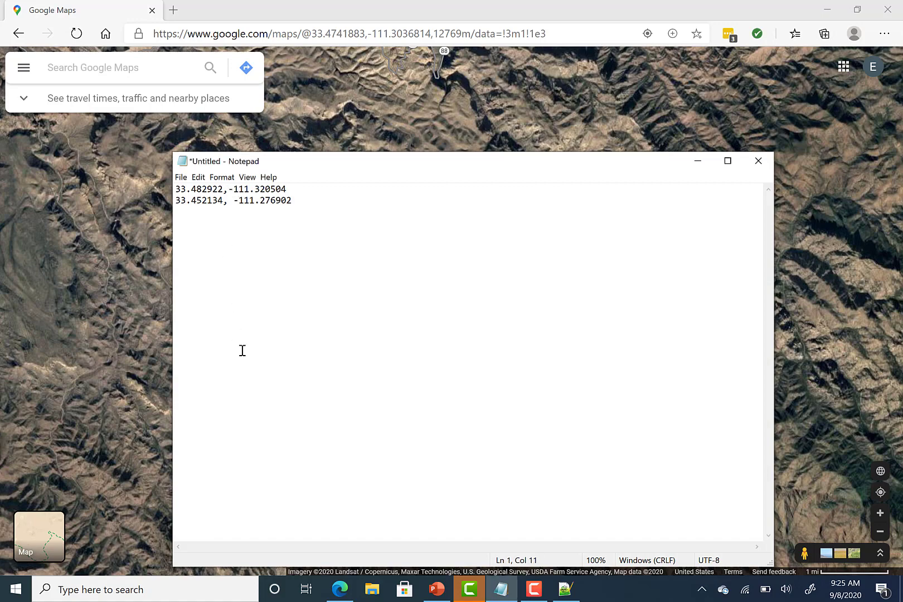
pyautogui.click(232, 201)
pyautogui.press('BackSpace')
# Step: Add a Name,Latitude,Longitude header line at the top and delete the extra blank line
pyautogui.click(177, 191)
pyautogui.press('Return')
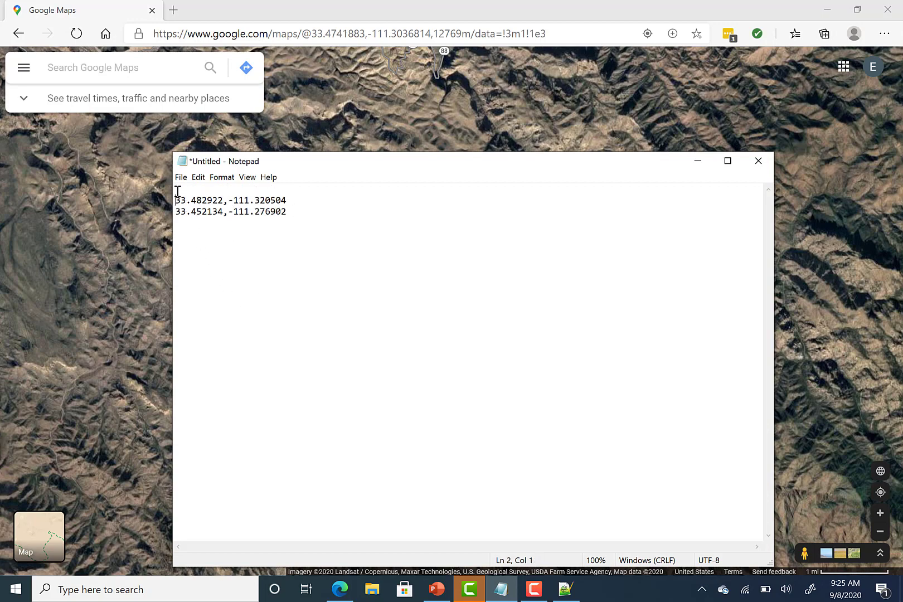
pyautogui.press('Up')
pyautogui.hotkey('ctrl', 'v')
pyautogui.press('Return')
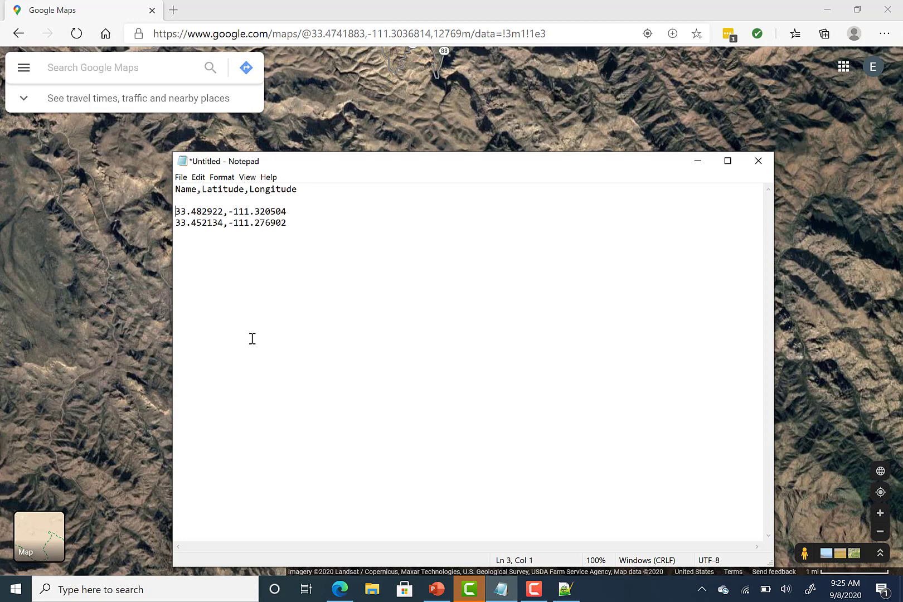
pyautogui.press('Up')
pyautogui.press('Delete')
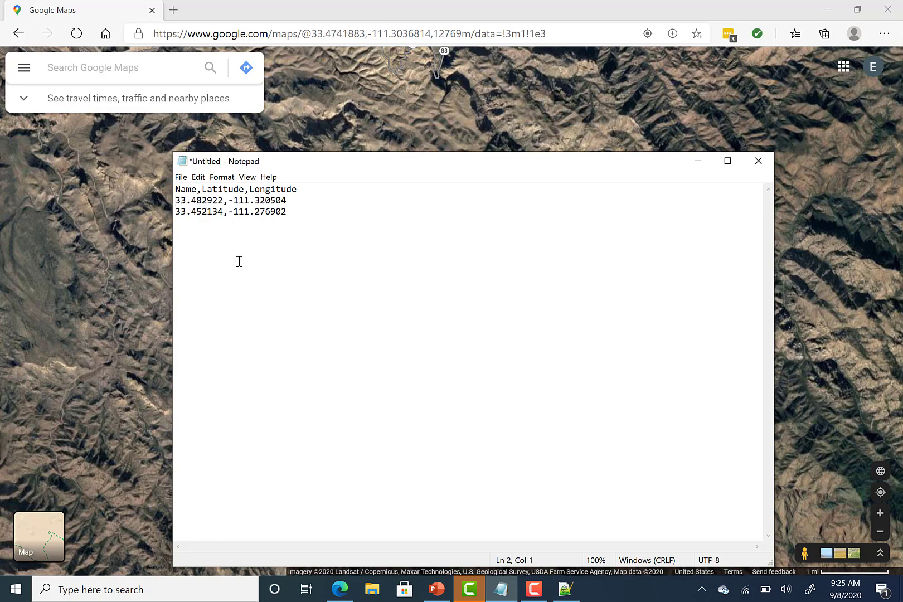
# Step: Label the rows NW Corner and SE Corner and add NE Corner and SW Corner rows between them
pyautogui.write('NW')
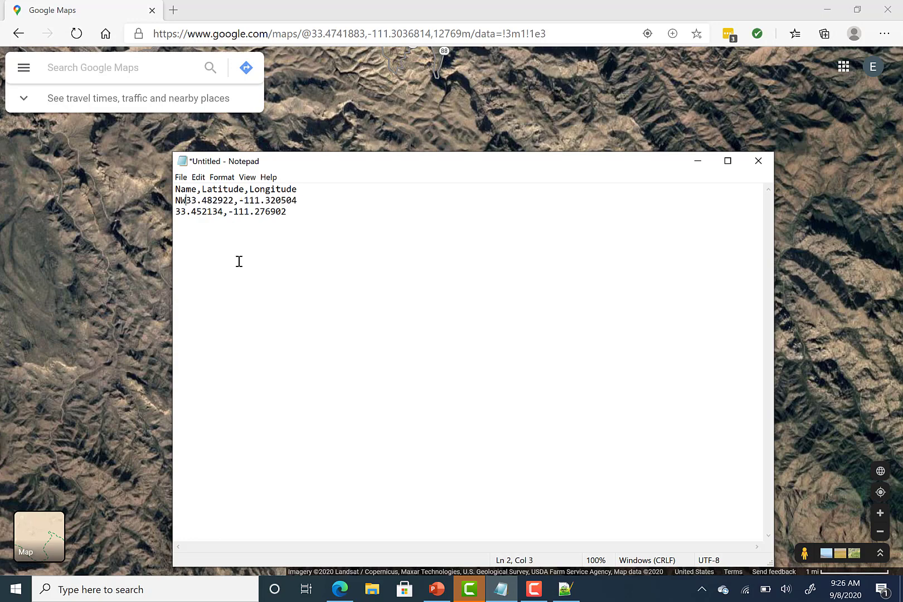
pyautogui.write(' Corner,')
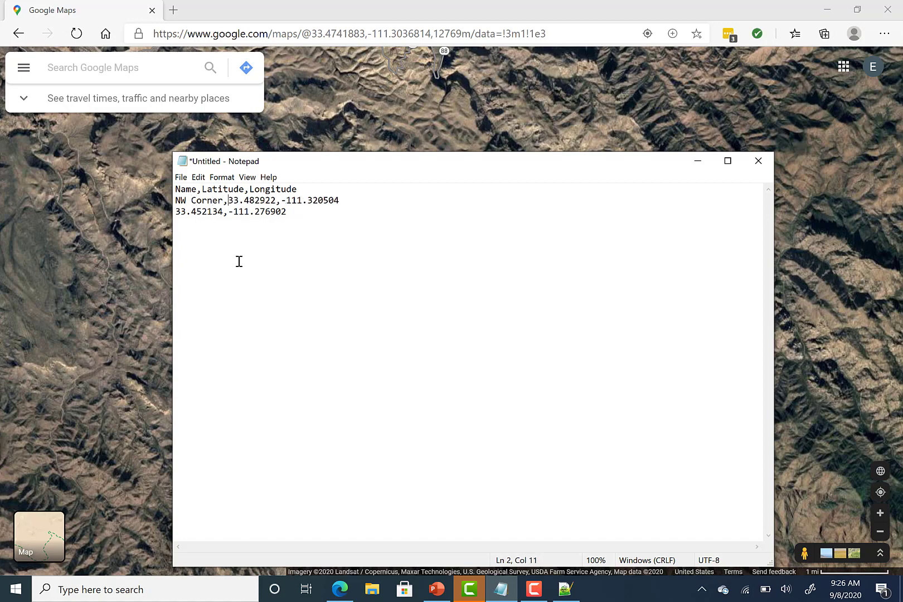
pyautogui.press('Left')
pyautogui.press('Left')
pyautogui.press('Left')
pyautogui.press('Left')
pyautogui.press('Left')
pyautogui.press('Left')
pyautogui.press('Left')
pyautogui.press('Left')
pyautogui.press('Left')
pyautogui.press('Left')
pyautogui.write('SE Corner,')
pyautogui.press('Left')
pyautogui.press('Left')
pyautogui.press('Left')
pyautogui.press('Left')
pyautogui.press('Left')
pyautogui.press('Left')
pyautogui.press('Left')
pyautogui.press('Left')
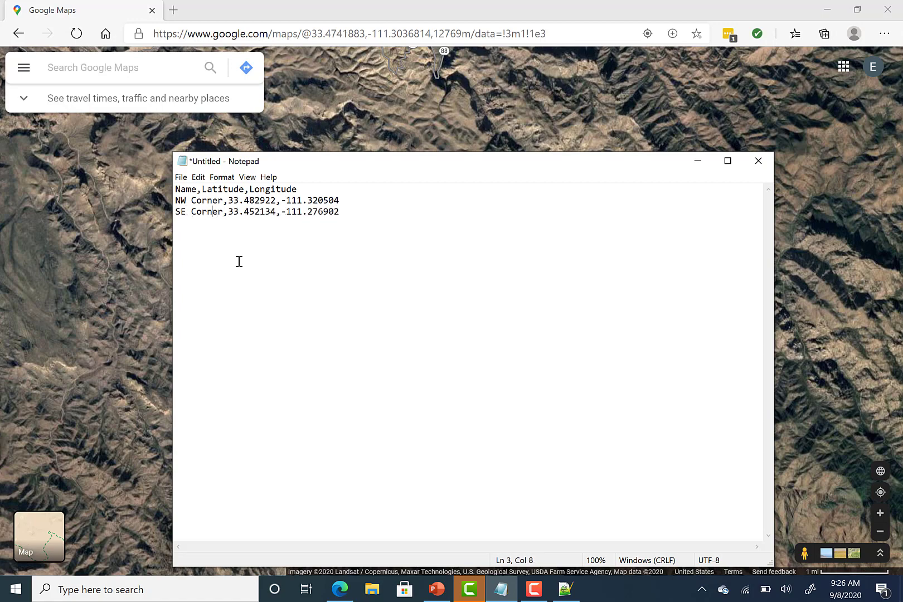
pyautogui.press('Home')
pyautogui.press('Return')
pyautogui.press('Return')
pyautogui.press('Up')
pyautogui.press('Up')
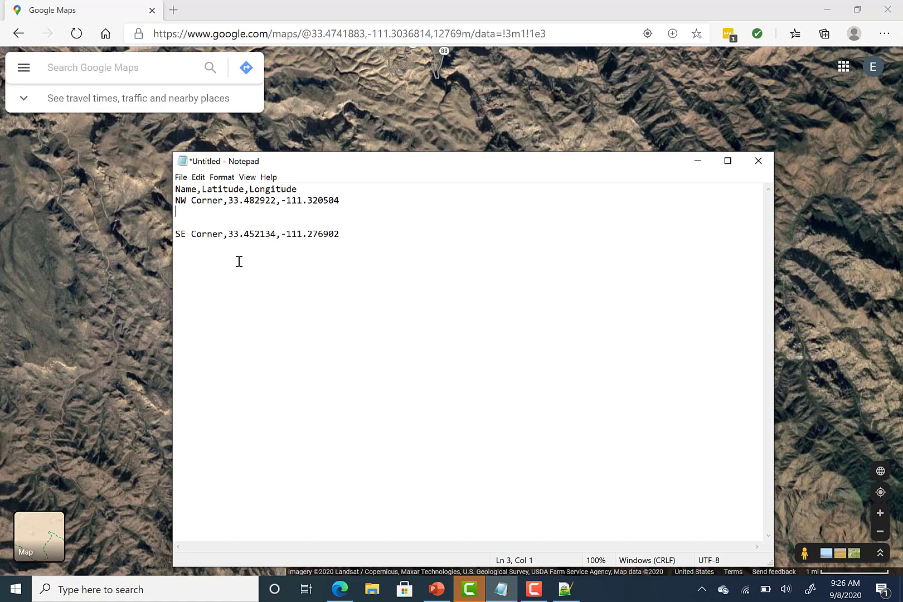
pyautogui.write('NE')
pyautogui.write(' Corn')
pyautogui.write('er, ')
pyautogui.write('S')
pyautogui.write('W Corn')
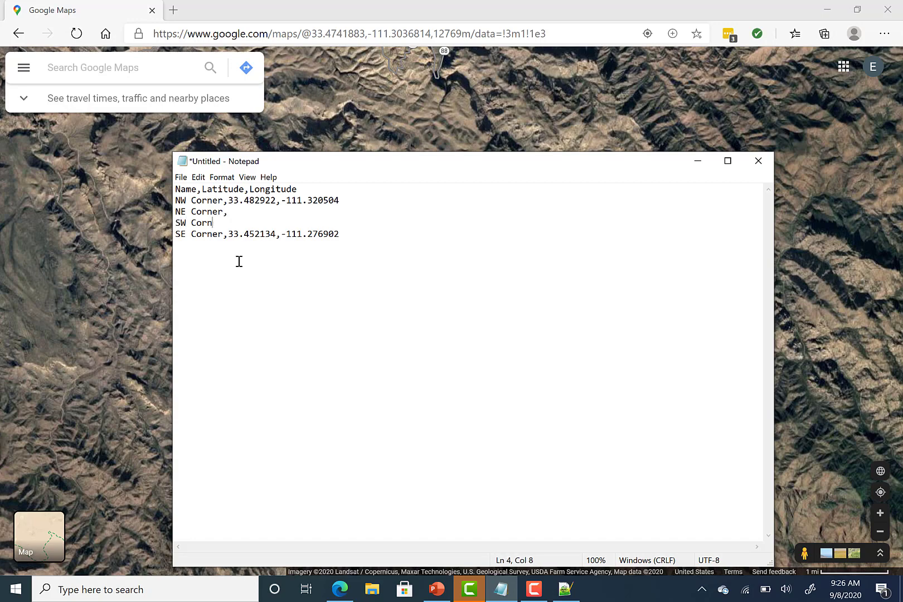
pyautogui.write('er,')
# Step: Fill in latitude 33.482922 for NE Corner and 33.452134 for SW Corner
pyautogui.moveTo(229, 199); pyautogui.dragTo(276, 202)
pyautogui.hotkey('ctrl', 'c')
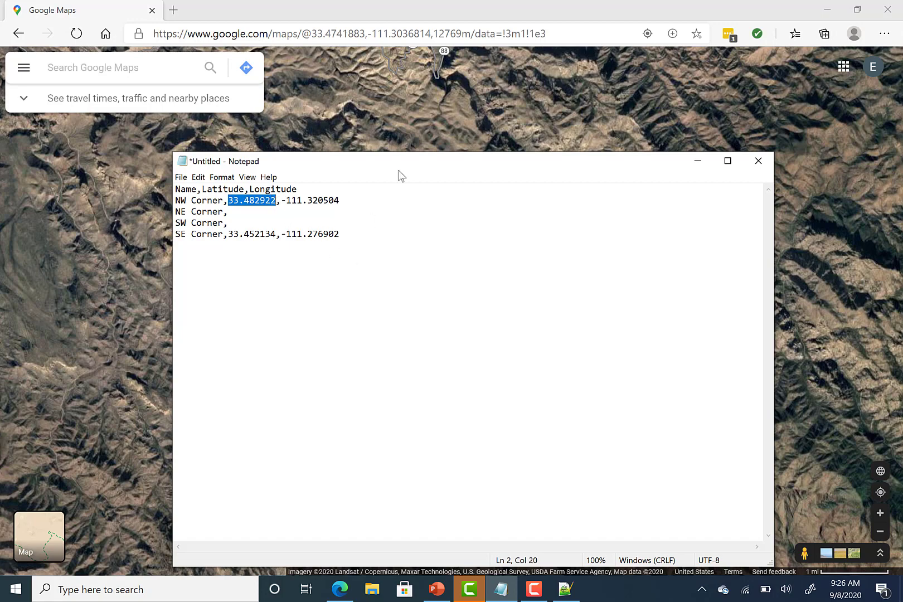
pyautogui.click(264, 216)
pyautogui.hotkey('ctrl', 'v')
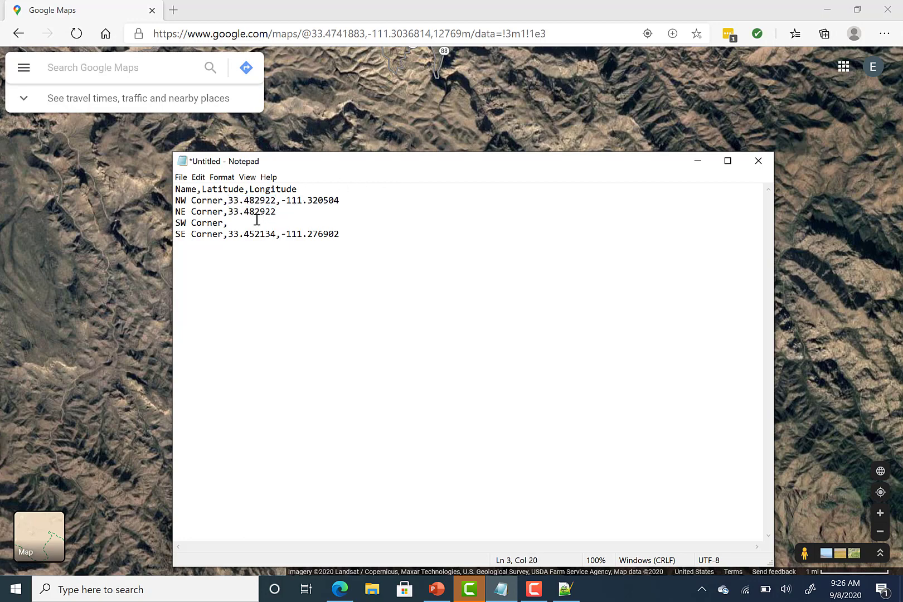
pyautogui.click(231, 233)
pyautogui.moveTo(242, 232); pyautogui.dragTo(274, 234)
pyautogui.hotkey('ctrl', 'c')
pyautogui.click(262, 222)
pyautogui.hotkey('ctrl', 'v')
pyautogui.write(',')
# Step: Give SW Corner the longitude -111.320504 copied from the NW Corner row
pyautogui.click(281, 212)
pyautogui.write(',')
pyautogui.moveTo(281, 200); pyautogui.dragTo(342, 204)
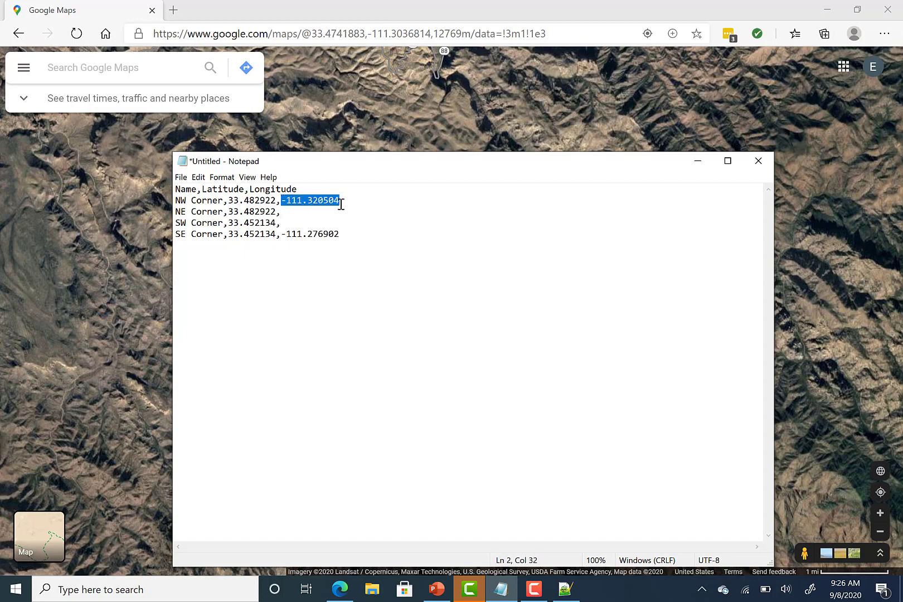
pyautogui.click(292, 223)
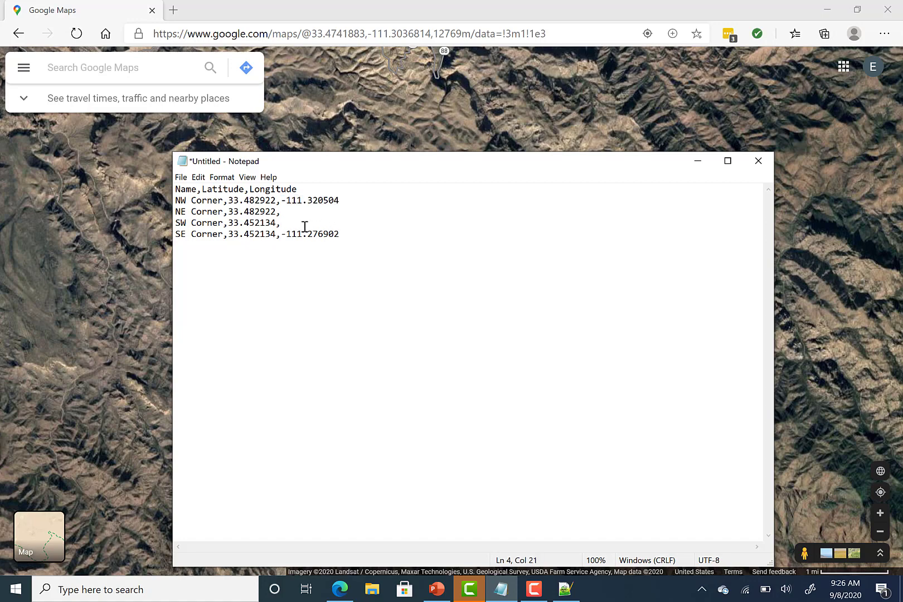
pyautogui.rightClick(305, 227)
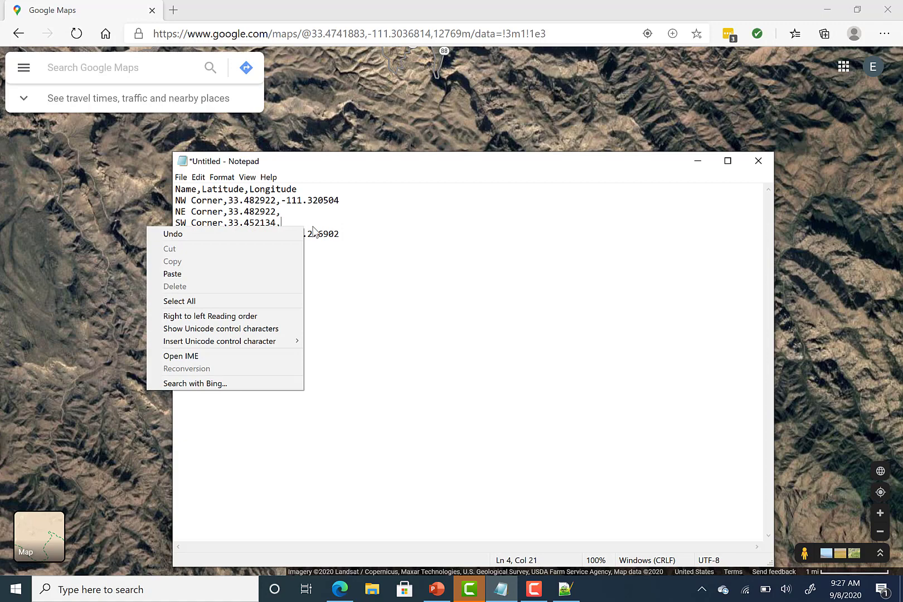
pyautogui.click(314, 230)
pyautogui.hotkey('ctrl', 'v')
# Step: Give NE Corner the longitude -111.276902 copied from the SE Corner row
pyautogui.click(282, 234)
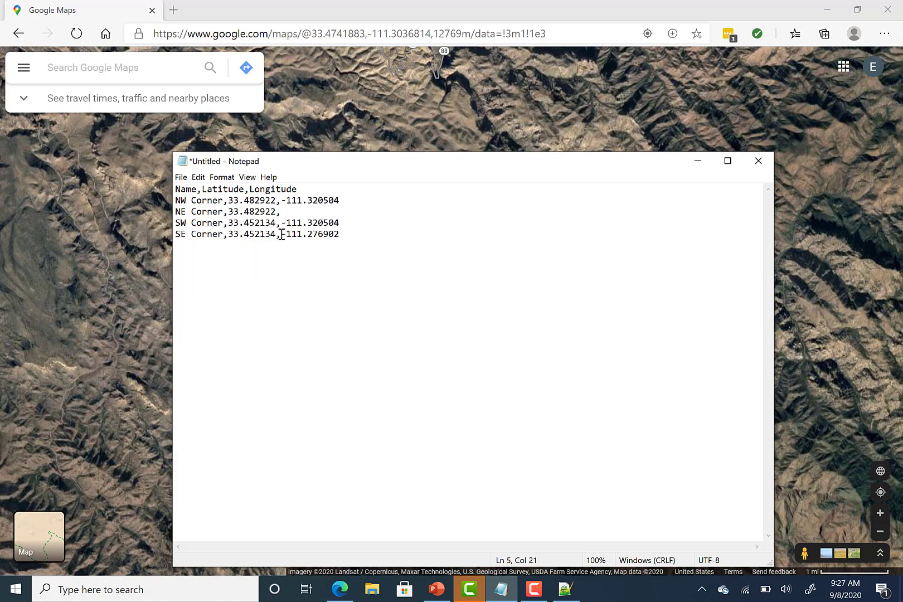
pyautogui.moveTo(282, 234); pyautogui.dragTo(339, 235)
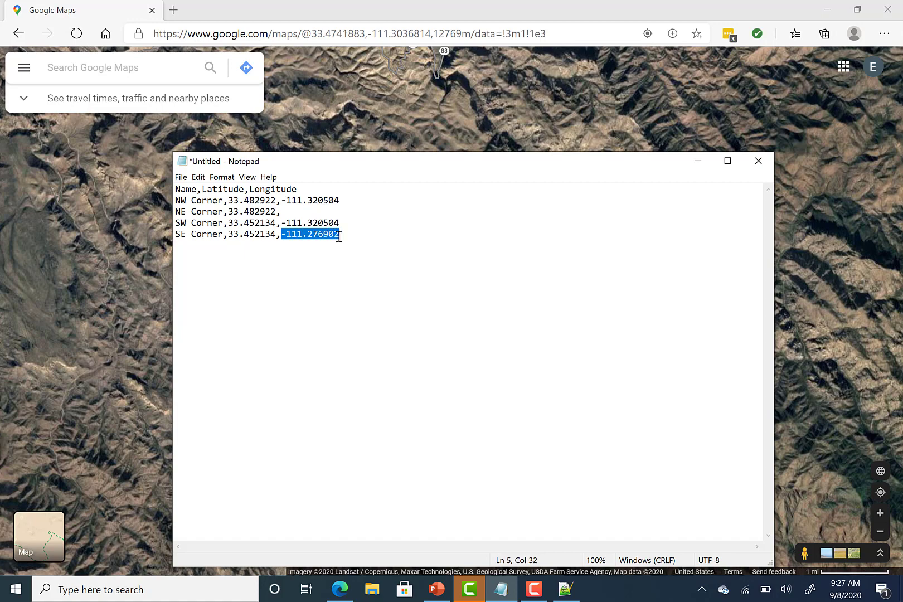
pyautogui.rightClick(331, 235)
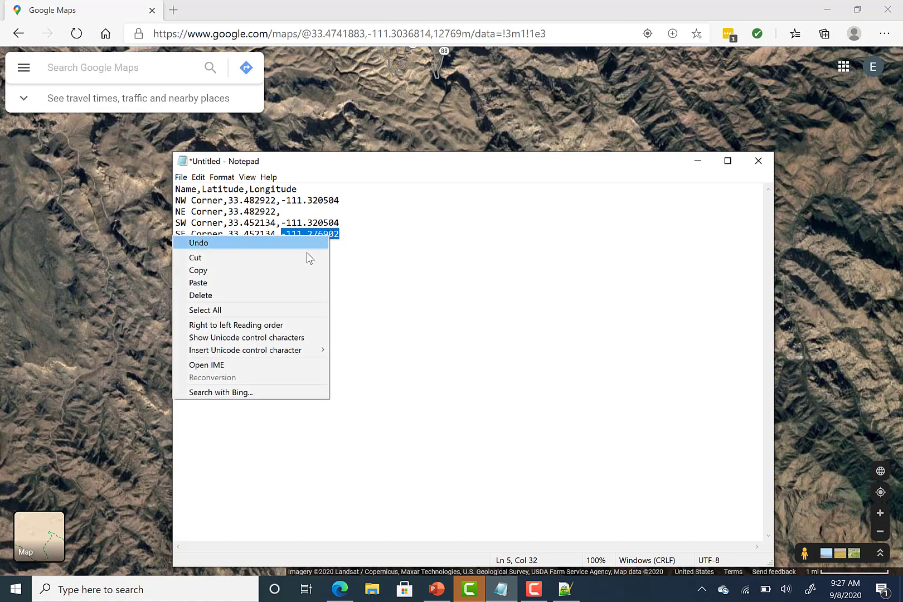
pyautogui.click(296, 271)
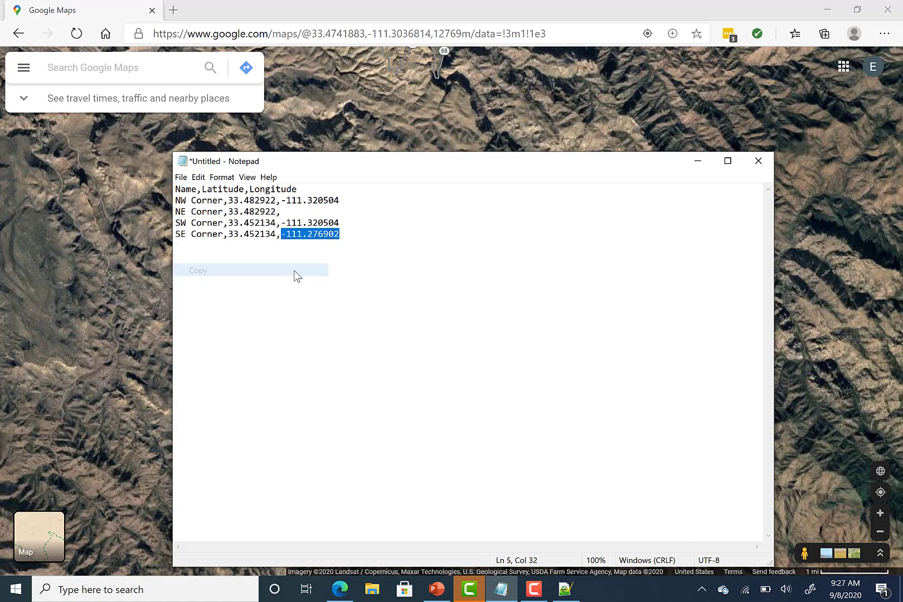
pyautogui.click(304, 212)
pyautogui.moveTo(304, 213)
pyautogui.mouseDown()
pyautogui.moveTo(344, 157)
pyautogui.moveTo(310, 210)
pyautogui.mouseUp()
pyautogui.rightClick(310, 210)
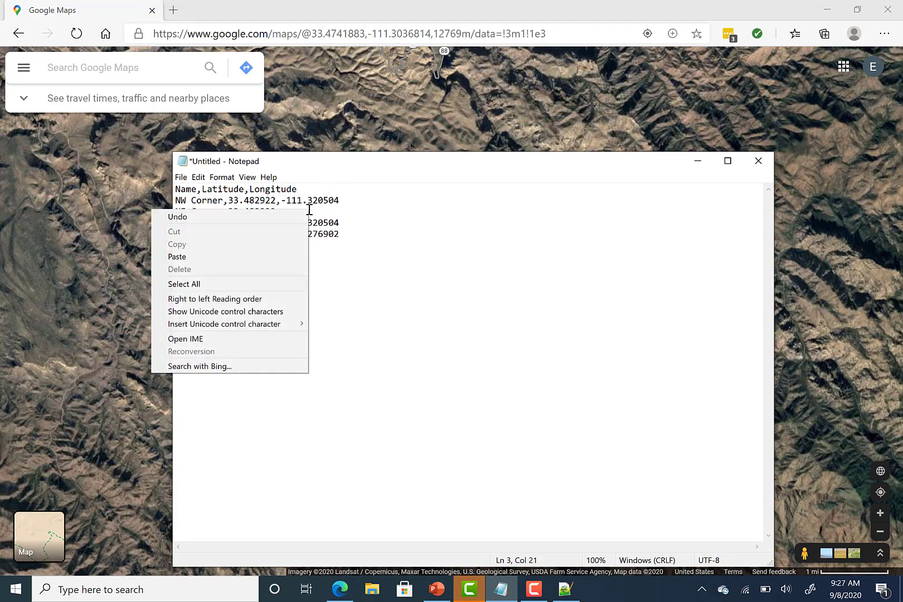
pyautogui.click(268, 259)
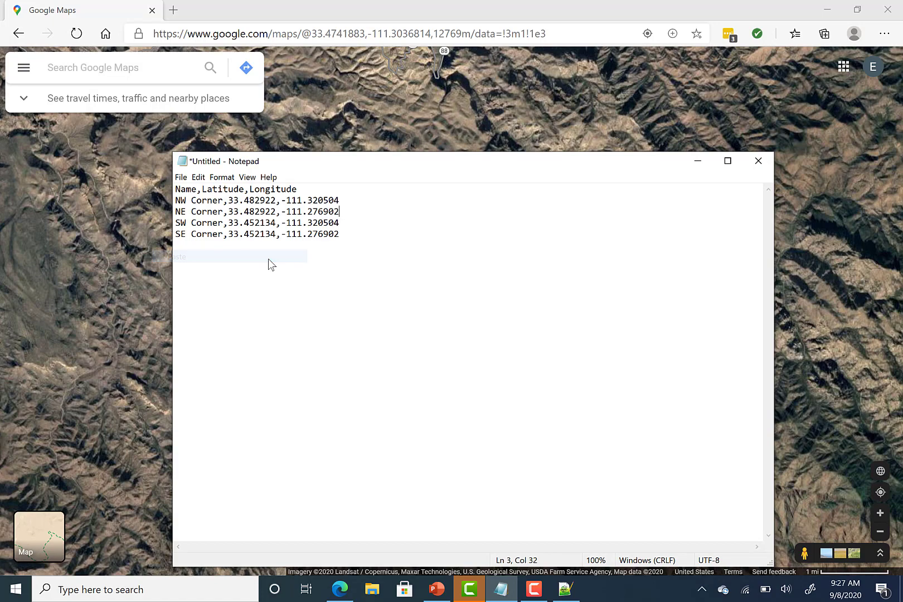
pyautogui.click(355, 234)
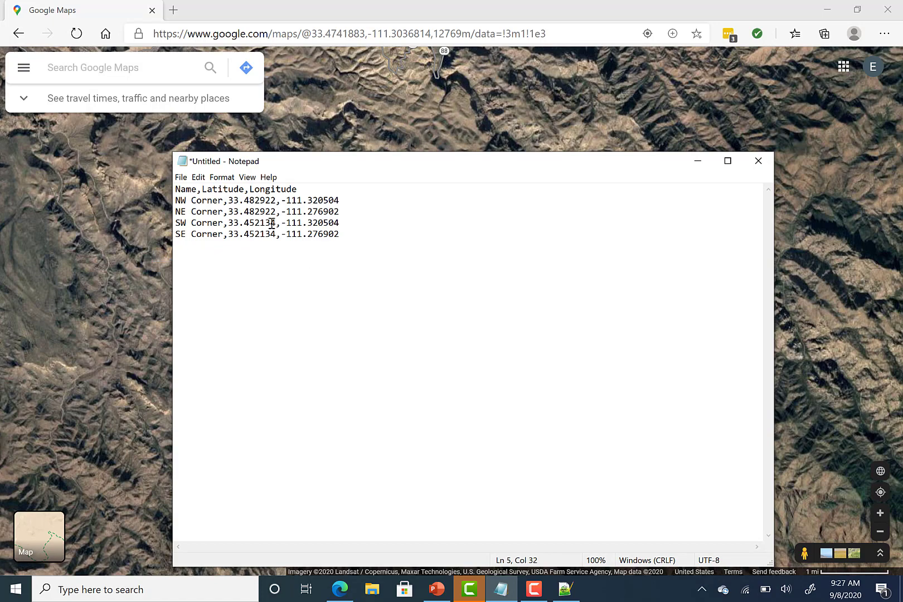
# Step: Save the list to the Desktop as type All Files, named Property boundries.csv
pyautogui.click(181, 178)
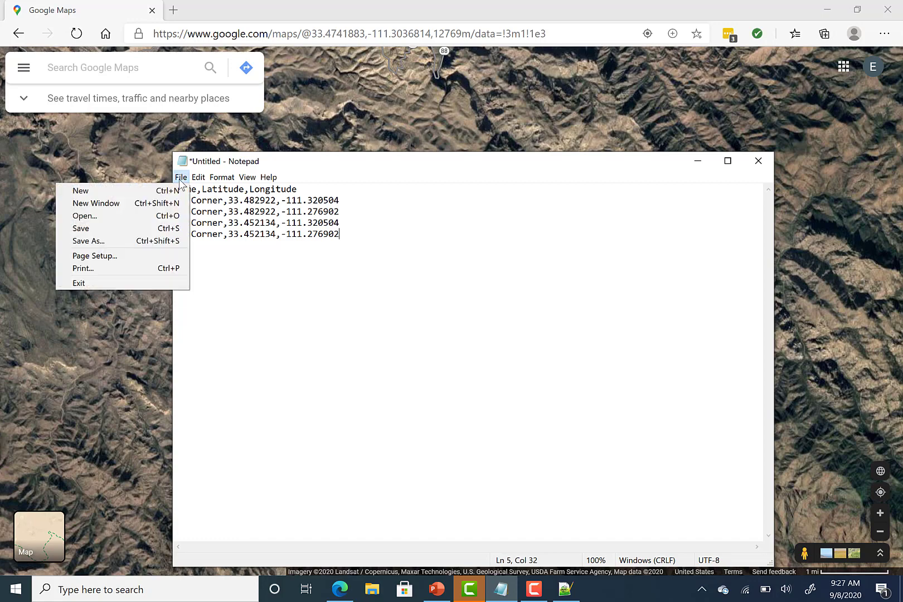
pyautogui.click(138, 229)
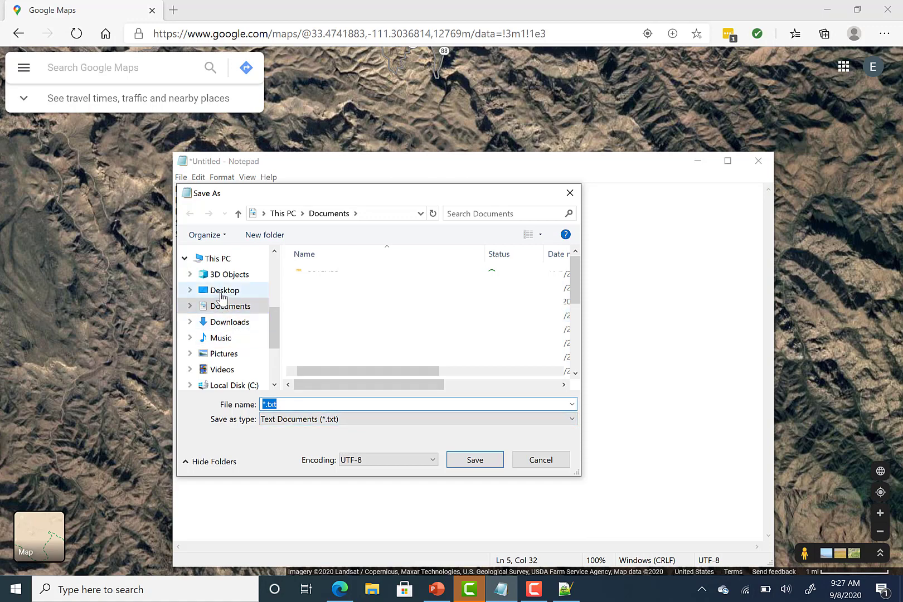
pyautogui.click(222, 296)
pyautogui.click(284, 406)
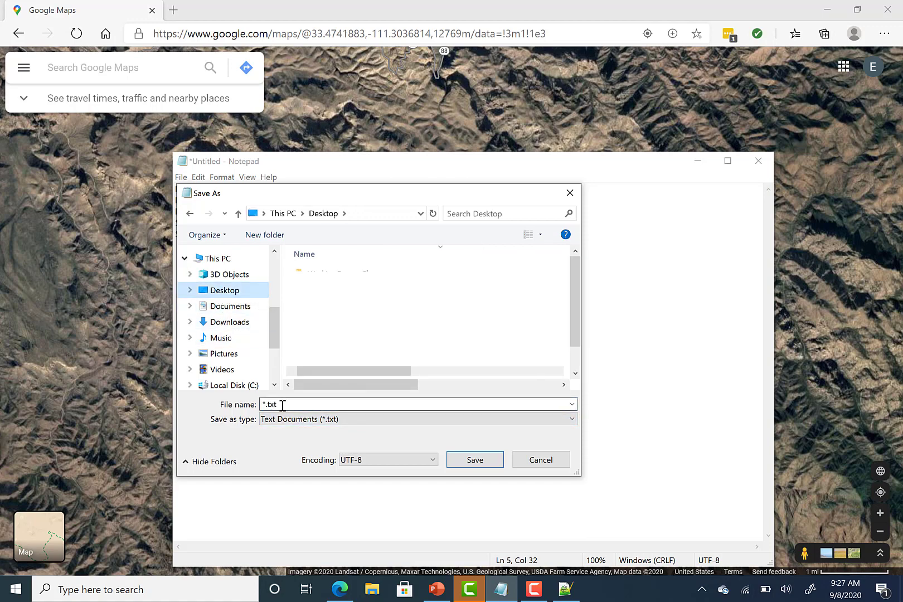
pyautogui.click(290, 422)
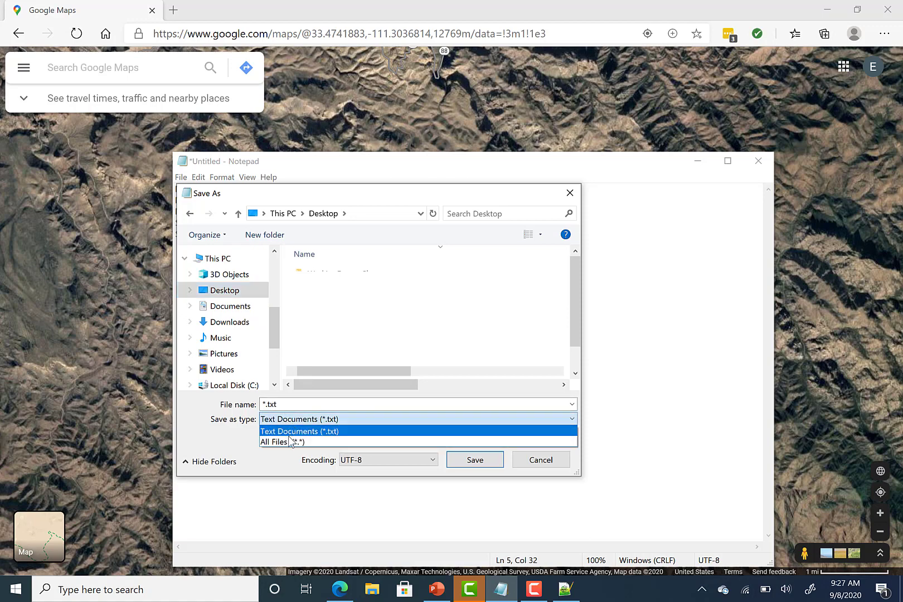
pyautogui.click(290, 442)
pyautogui.click(295, 406)
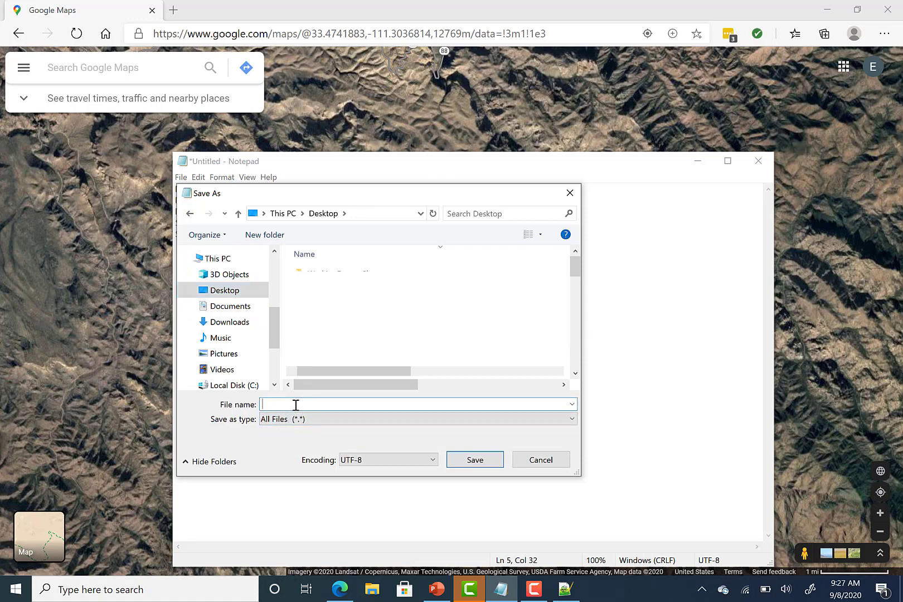
pyautogui.write('Pro')
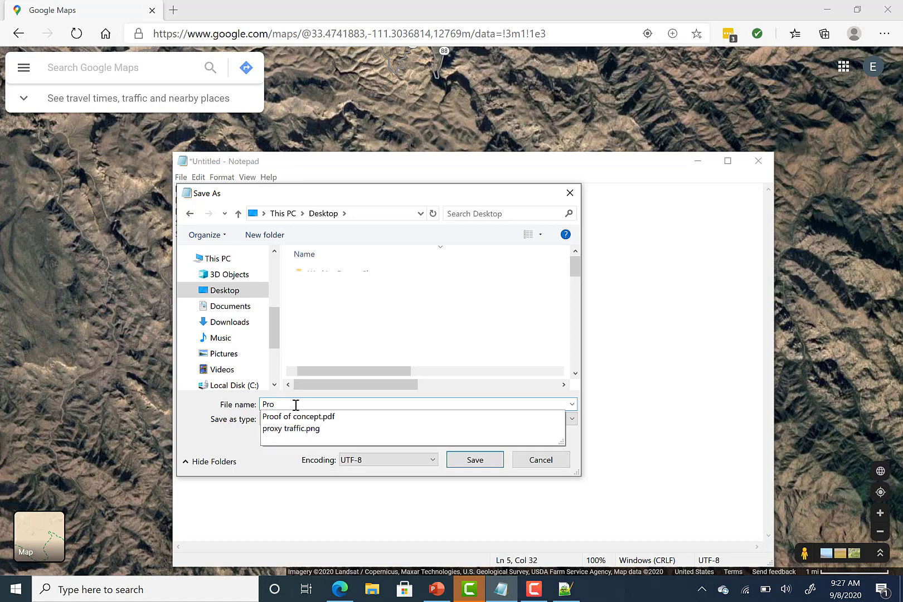
pyautogui.write('perty boundries.csv')
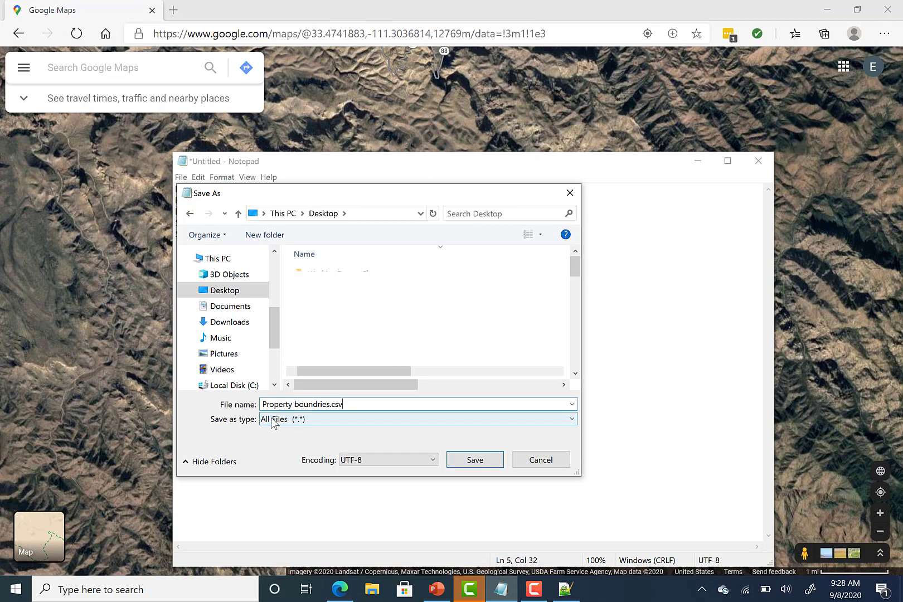
pyautogui.click(473, 460)
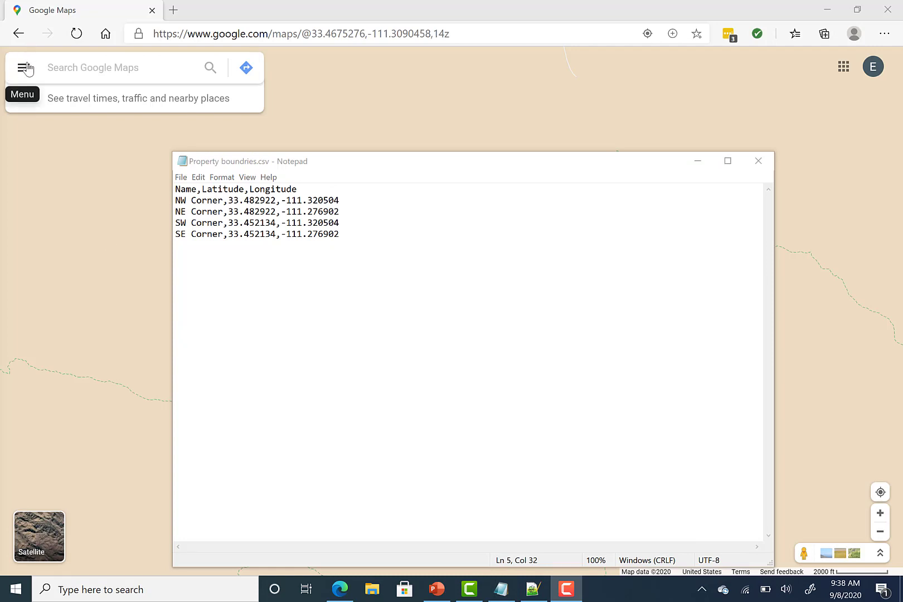
# Step: In Google Maps, go through the Menu to Your places and its Maps list of custom maps
pyautogui.click(104, 5)
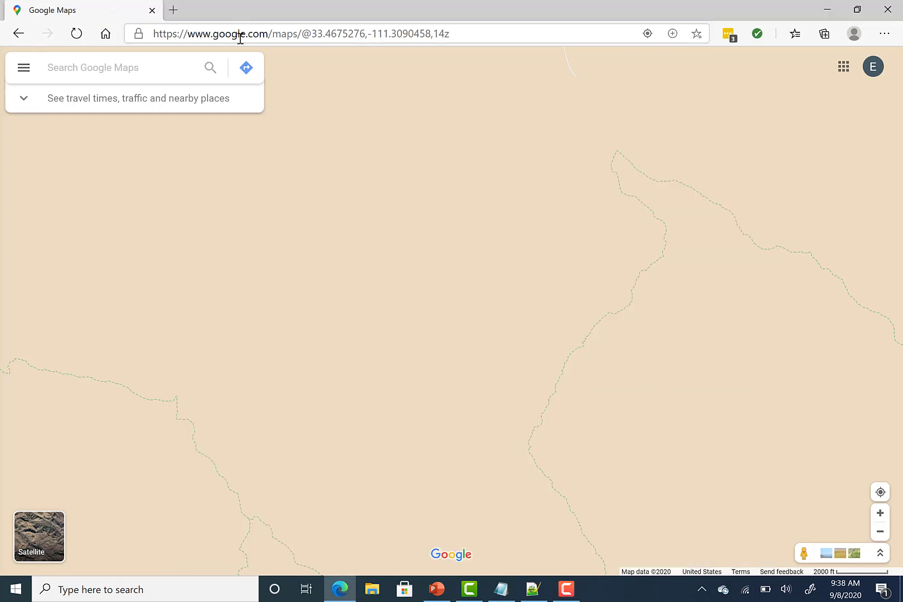
pyautogui.click(31, 76)
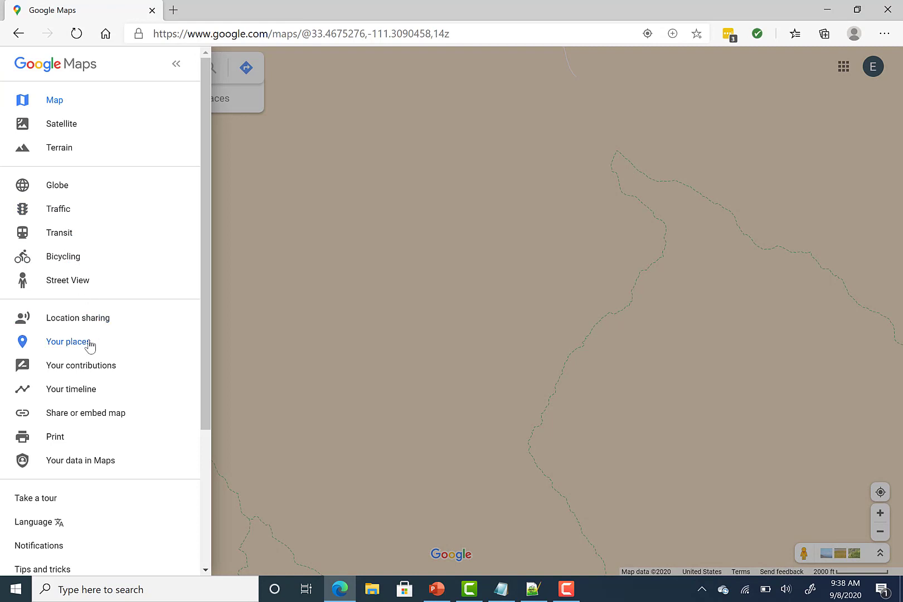
pyautogui.click(89, 345)
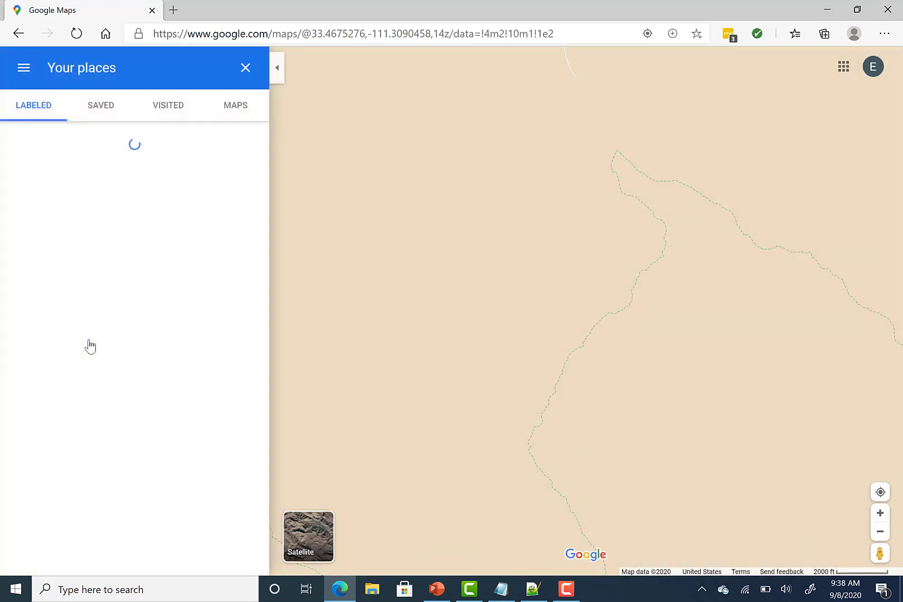
pyautogui.click(233, 106)
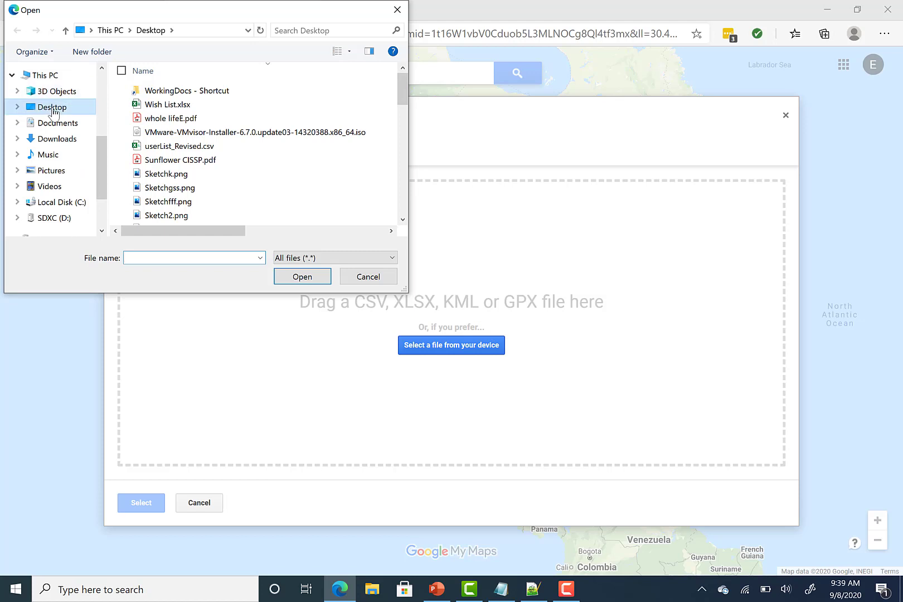
# Step: Import Property boundries.csv from the Desktop, placed by Latitude/Longitude and titled by Name
pyautogui.click(52, 108)
pyautogui.moveTo(400, 84); pyautogui.dragTo(402, 143)
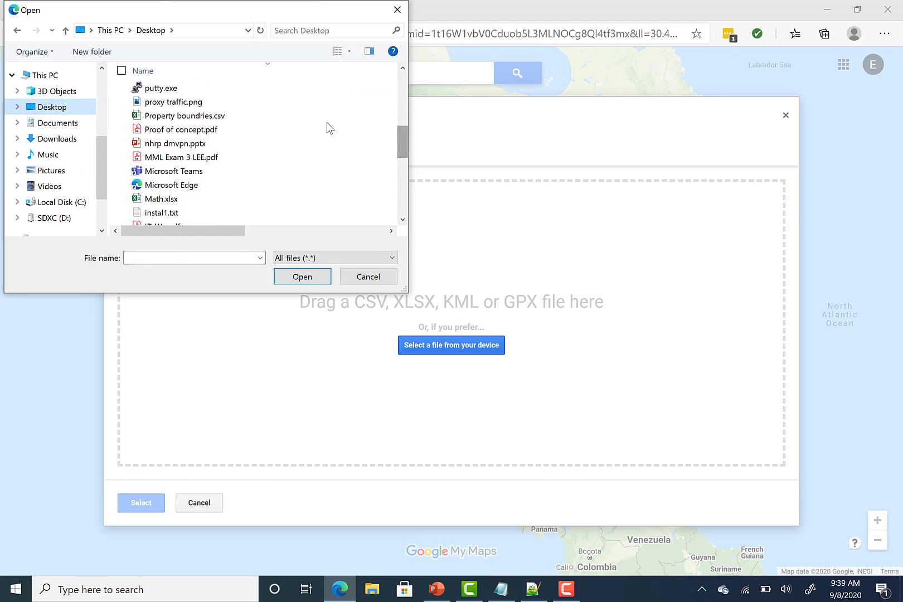
pyautogui.doubleClick(177, 116)
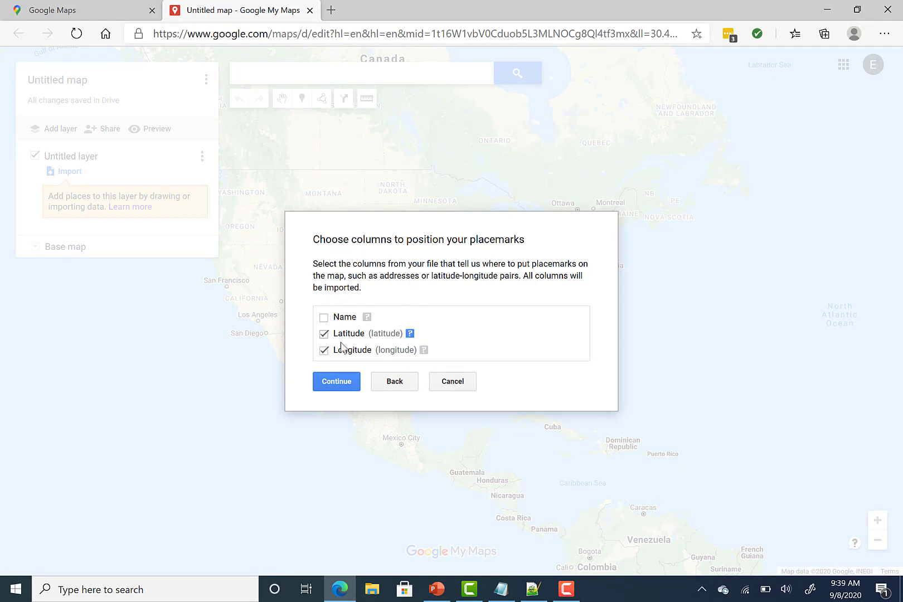
pyautogui.click(337, 383)
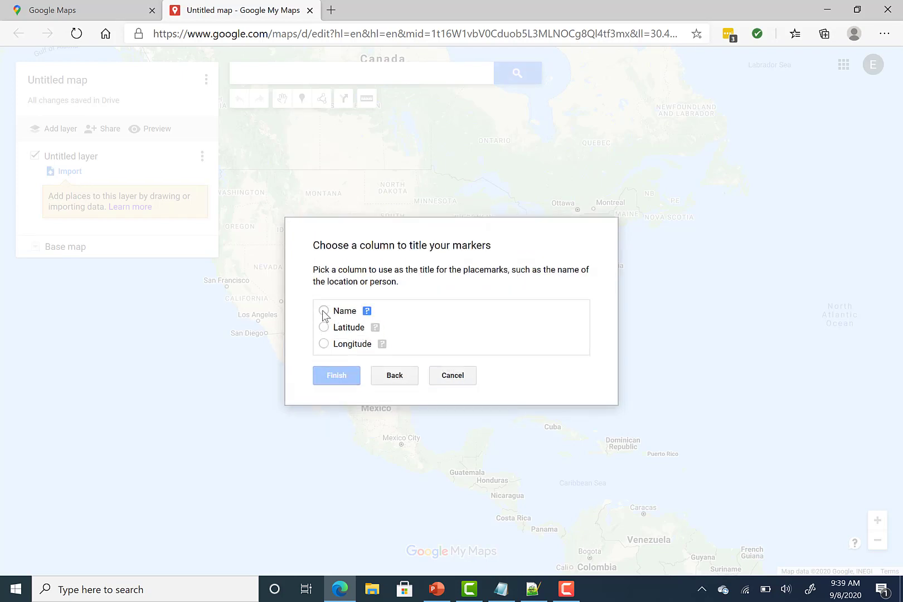
pyautogui.click(324, 312)
pyautogui.click(337, 375)
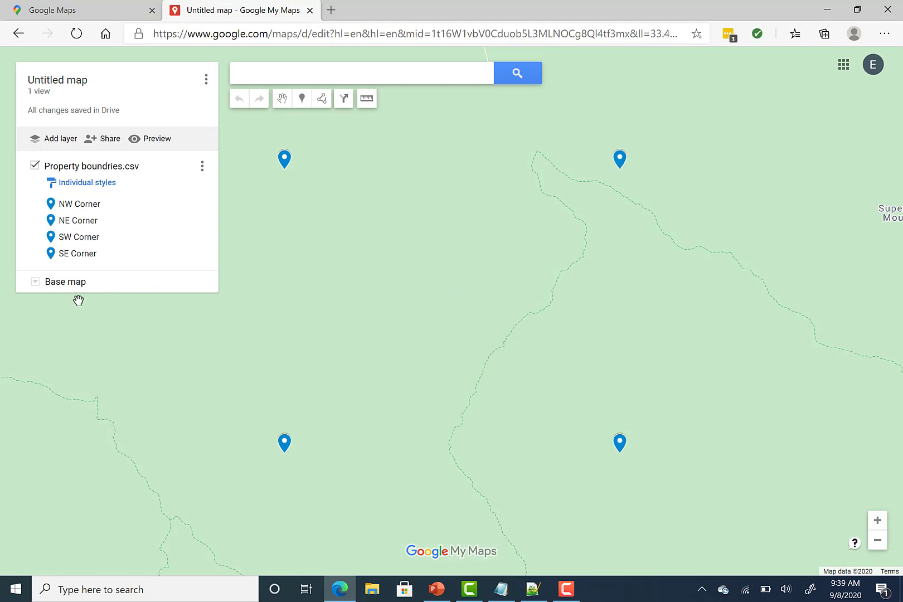
# Step: Change the base map to Satellite imagery under the corner markers
pyautogui.click(35, 284)
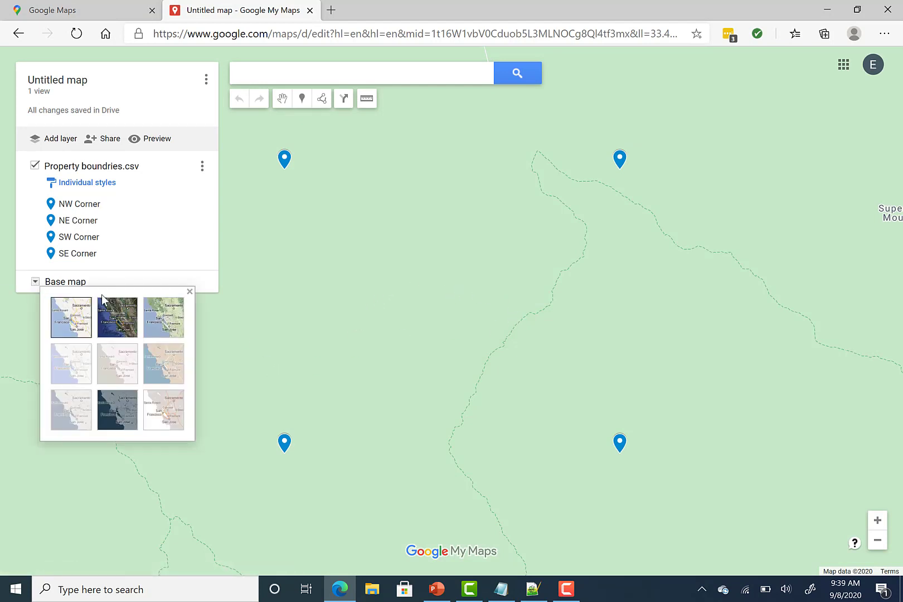
pyautogui.click(121, 313)
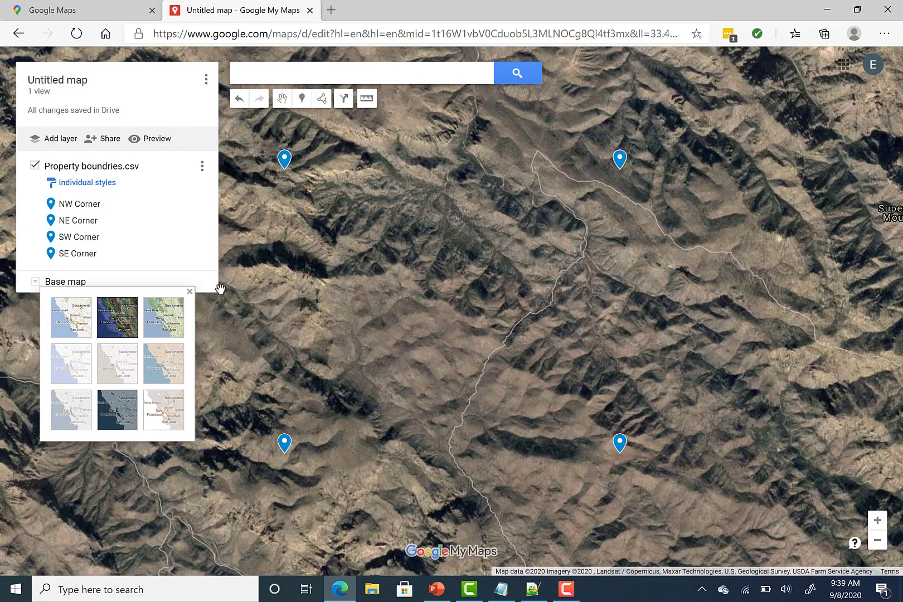
pyautogui.click(301, 99)
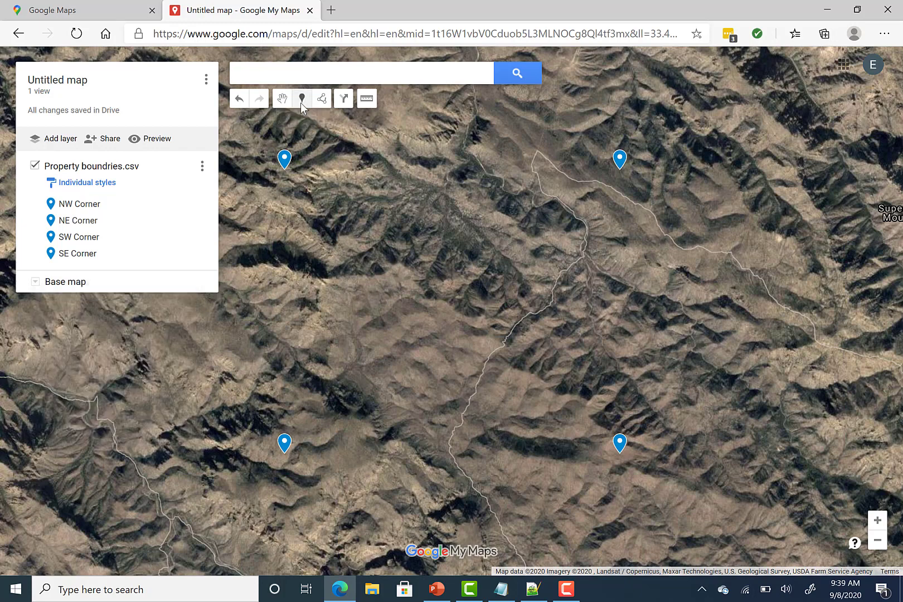
# Step: Drop Point 5, then delete the NE, SW and SE Corner rows and the NW Corner coordinates
pyautogui.click(348, 244)
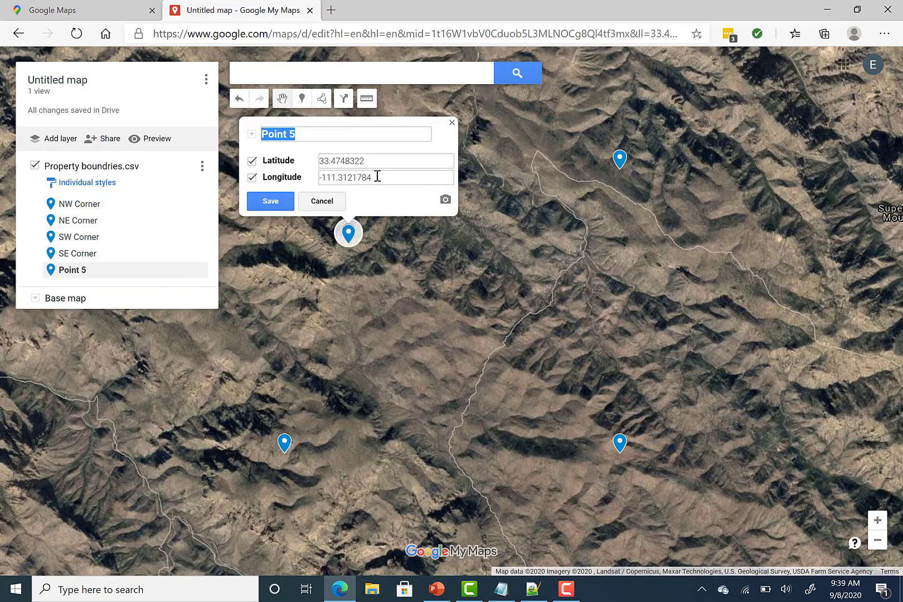
pyautogui.moveTo(501, 589)
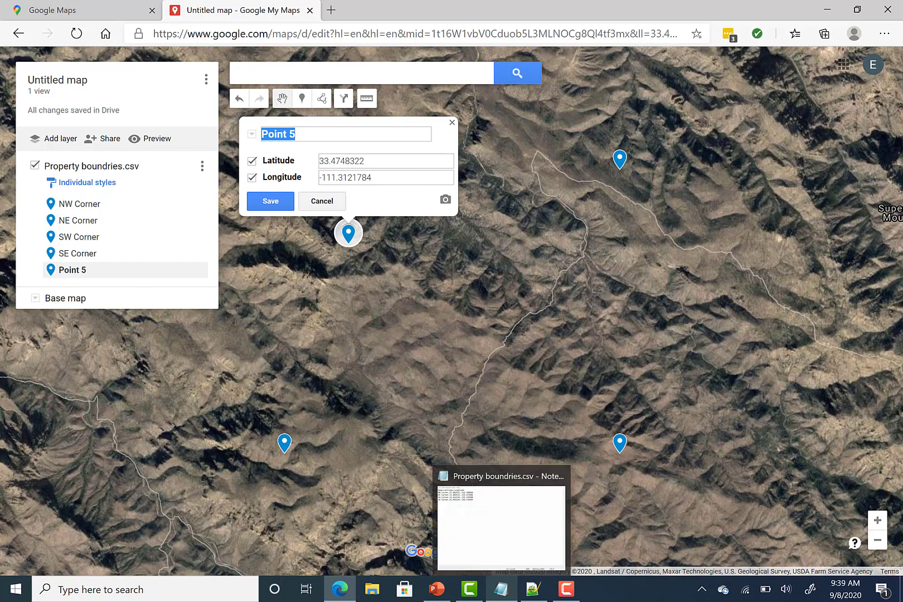
pyautogui.click(503, 597)
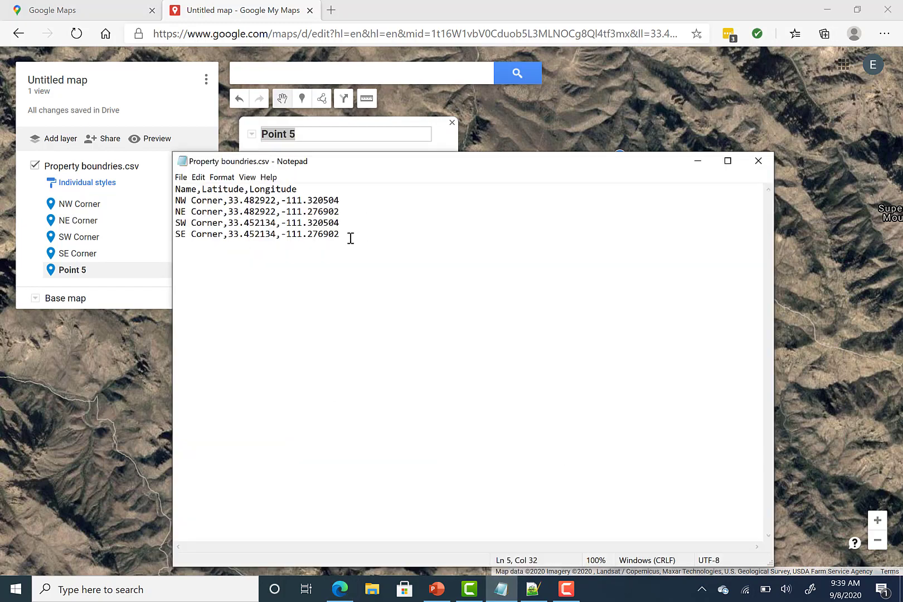
pyautogui.moveTo(350, 238); pyautogui.dragTo(171, 216)
pyautogui.press('Delete')
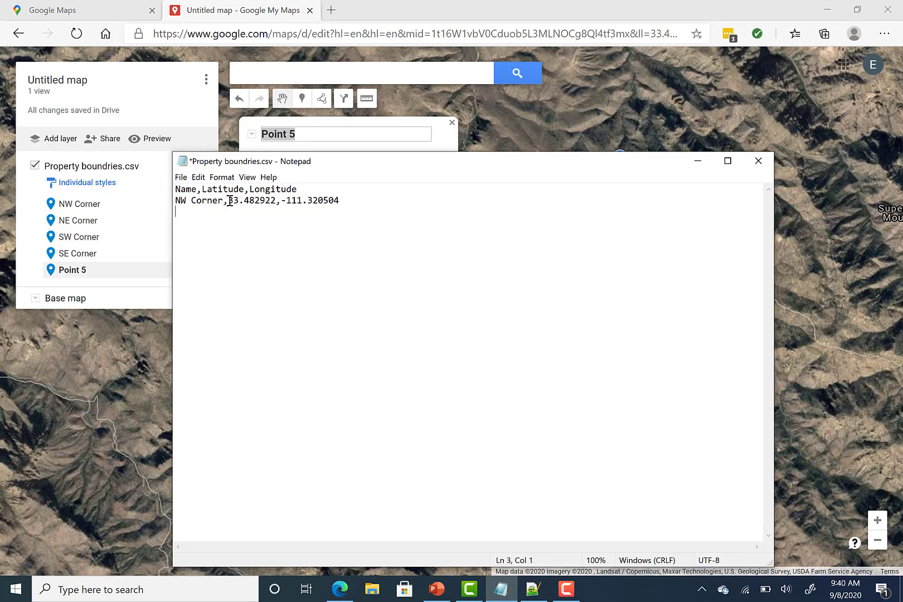
pyautogui.moveTo(228, 201); pyautogui.dragTo(356, 201)
pyautogui.press('Delete')
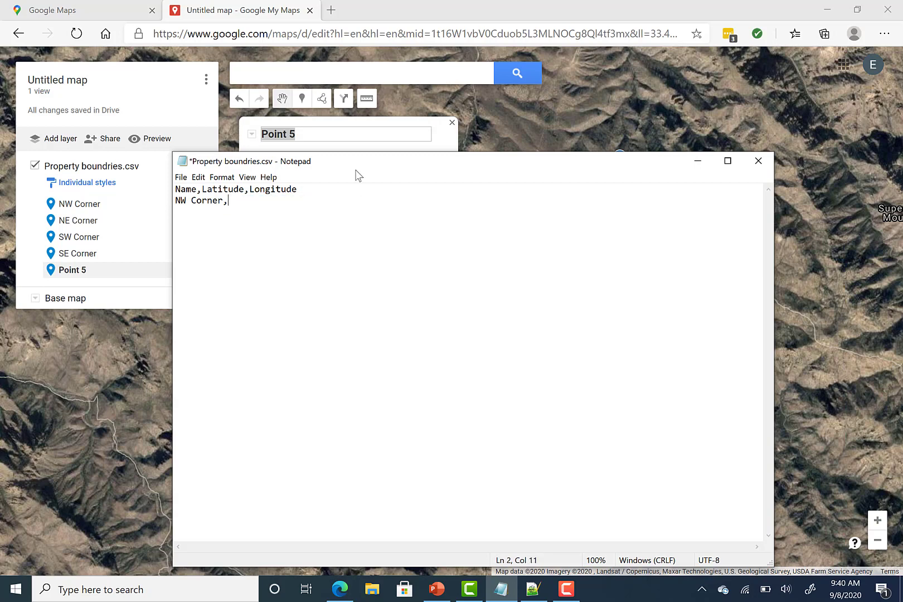
# Step: Copy Point 5's latitude and longitude into the NW Corner row of the CSV
pyautogui.moveTo(355, 161); pyautogui.dragTo(387, 215)
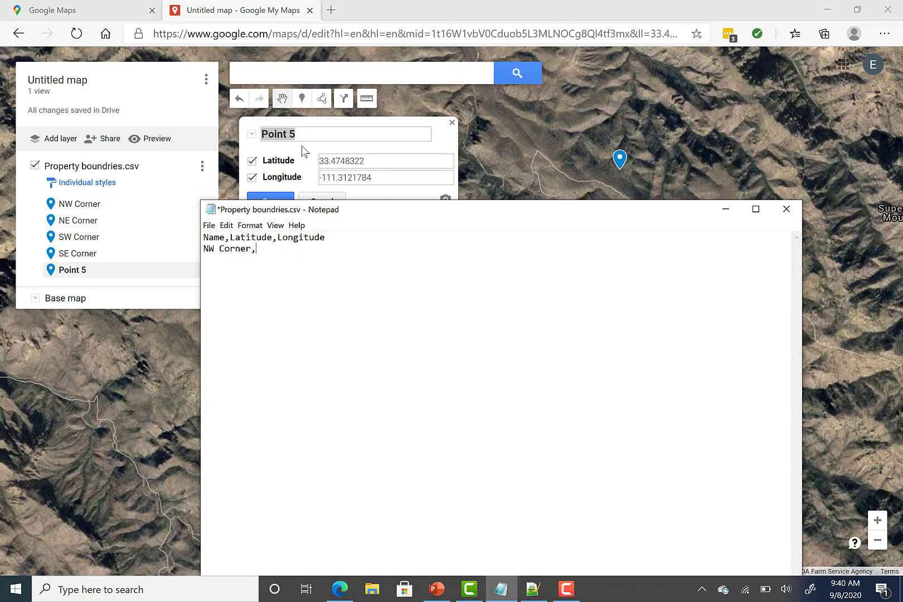
pyautogui.click(373, 162)
pyautogui.moveTo(362, 161); pyautogui.dragTo(318, 170)
pyautogui.hotkey('ctrl', 'c')
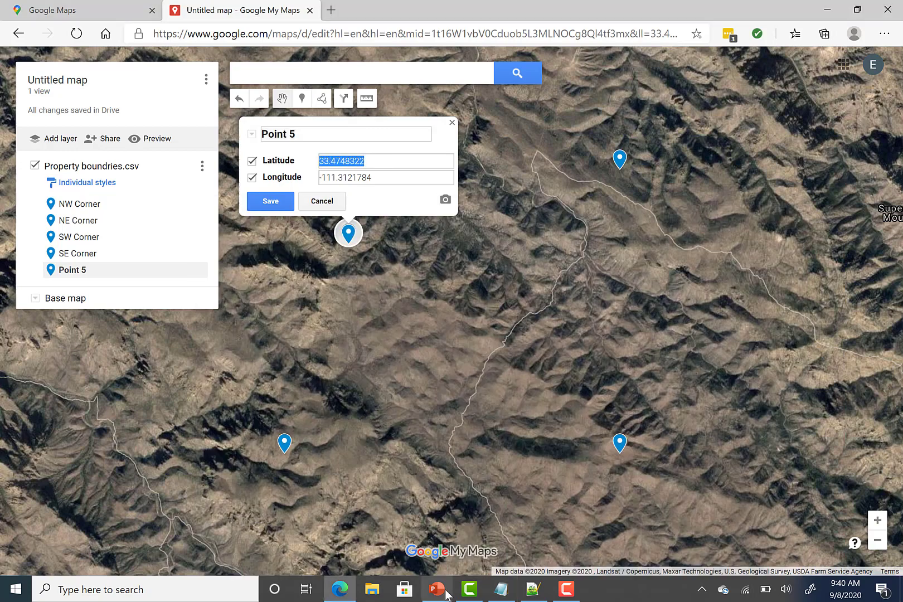
pyautogui.click(503, 595)
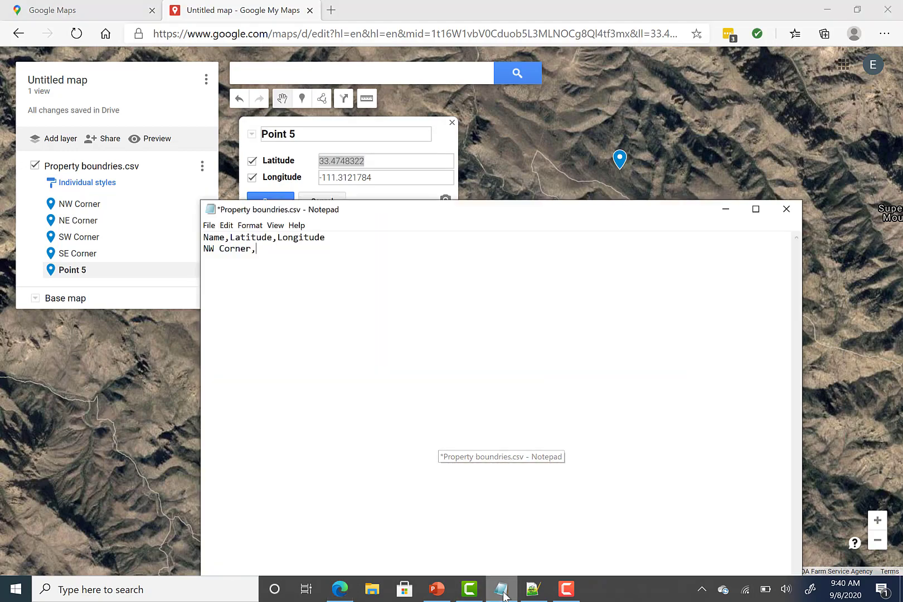
pyautogui.hotkey('ctrl', 'v')
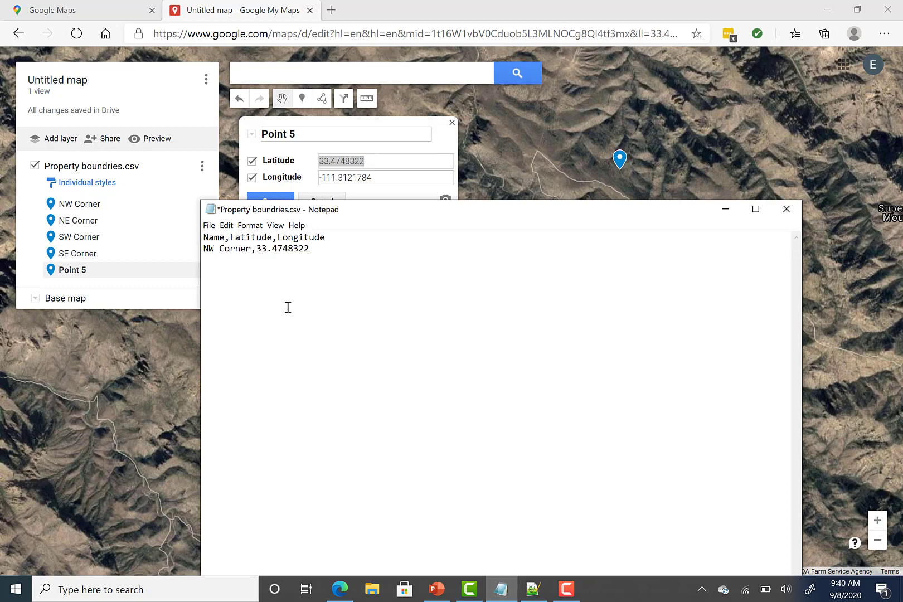
pyautogui.doubleClick(364, 177)
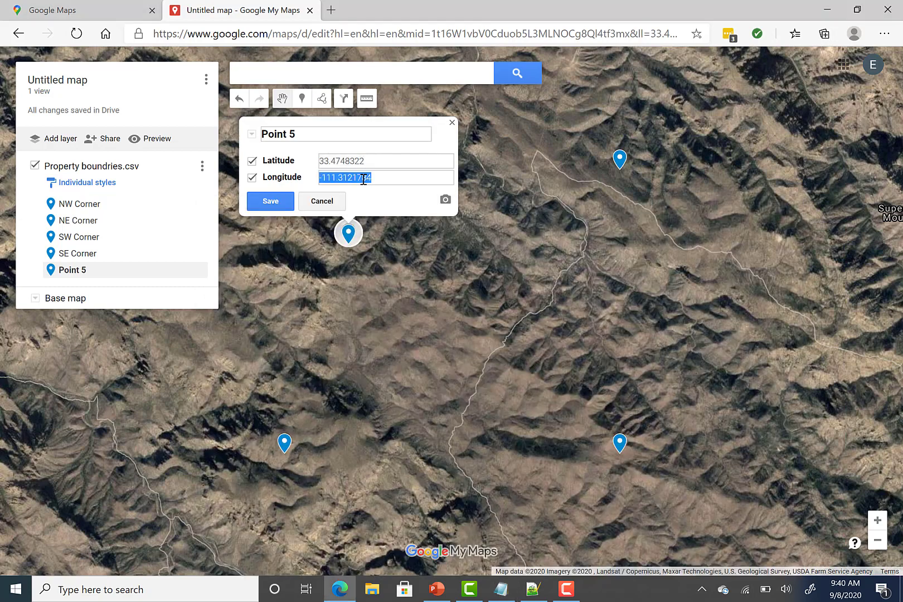
pyautogui.rightClick(363, 178)
pyautogui.click(402, 237)
pyautogui.click(501, 590)
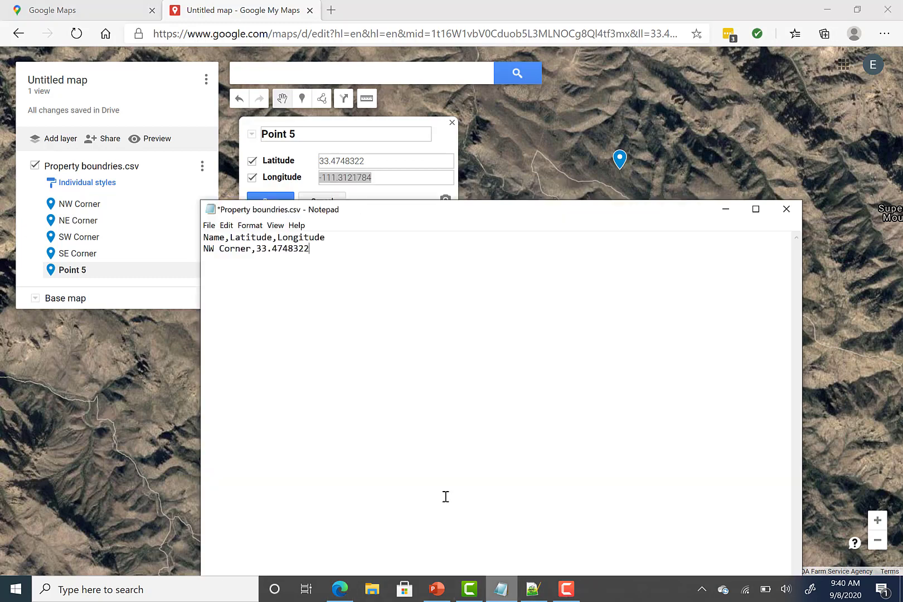
pyautogui.hotkey('ctrl', 'v')
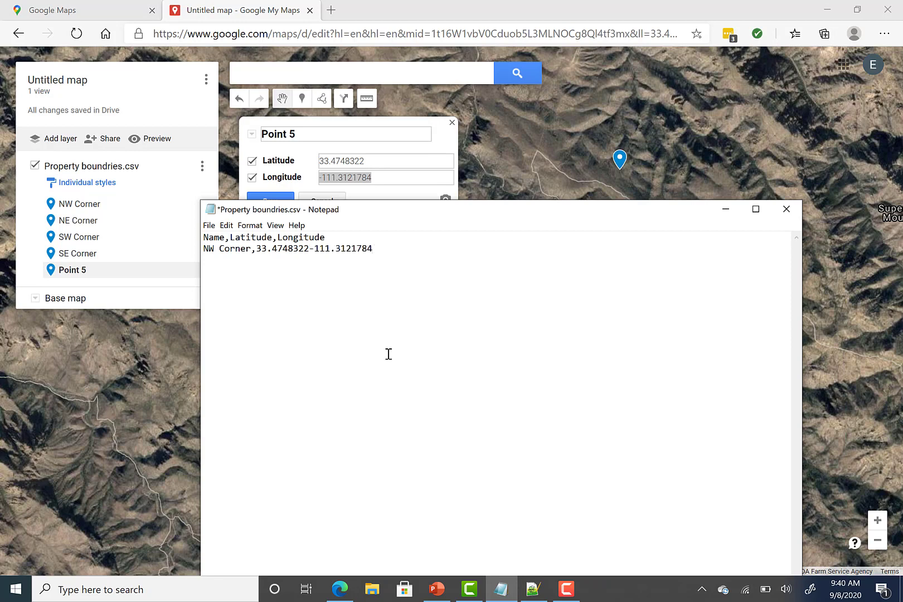
pyautogui.write(',')
# Step: Drag Point 5 southeast toward map centre and paste its new latitude 33.4678875 on line 3
pyautogui.click(452, 123)
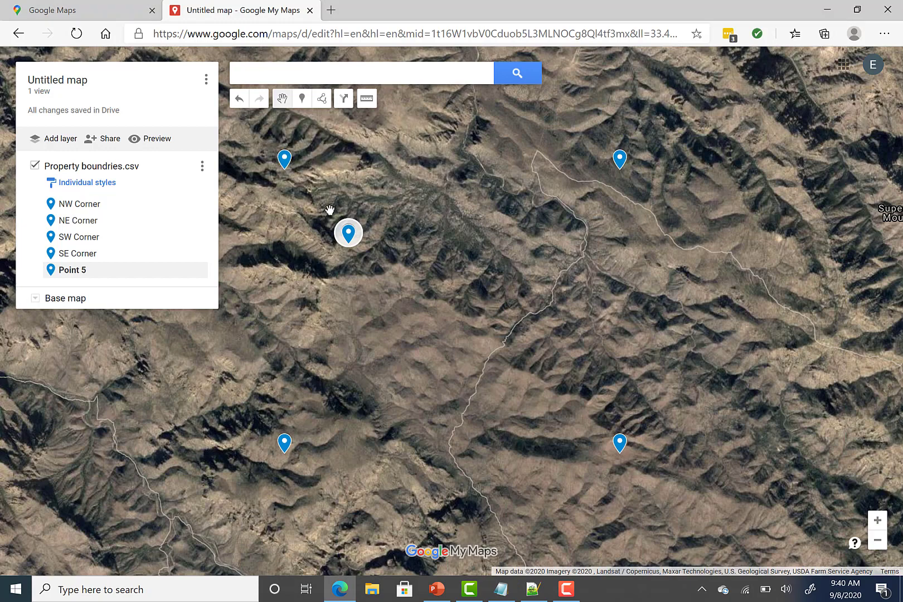
pyautogui.moveTo(349, 238); pyautogui.dragTo(428, 301)
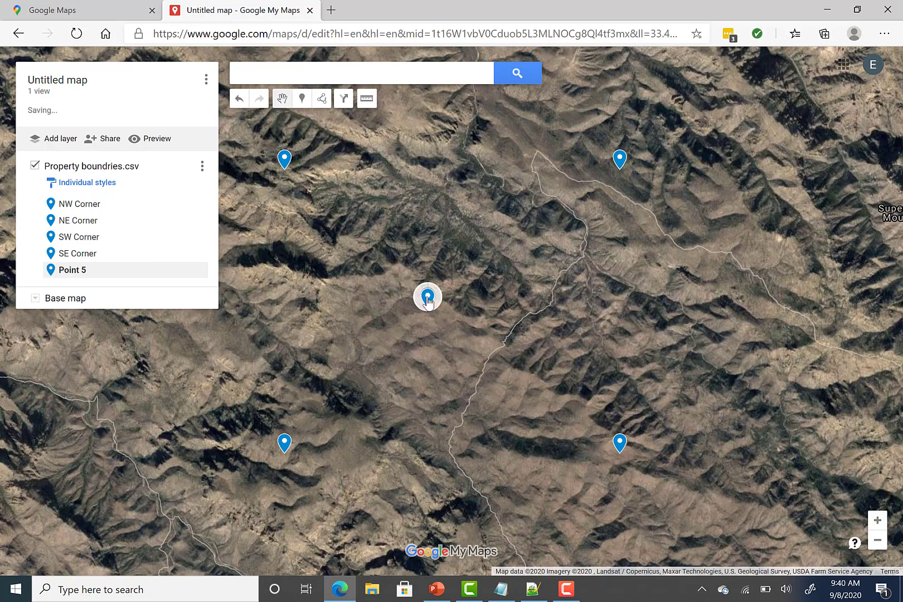
pyautogui.click(428, 300)
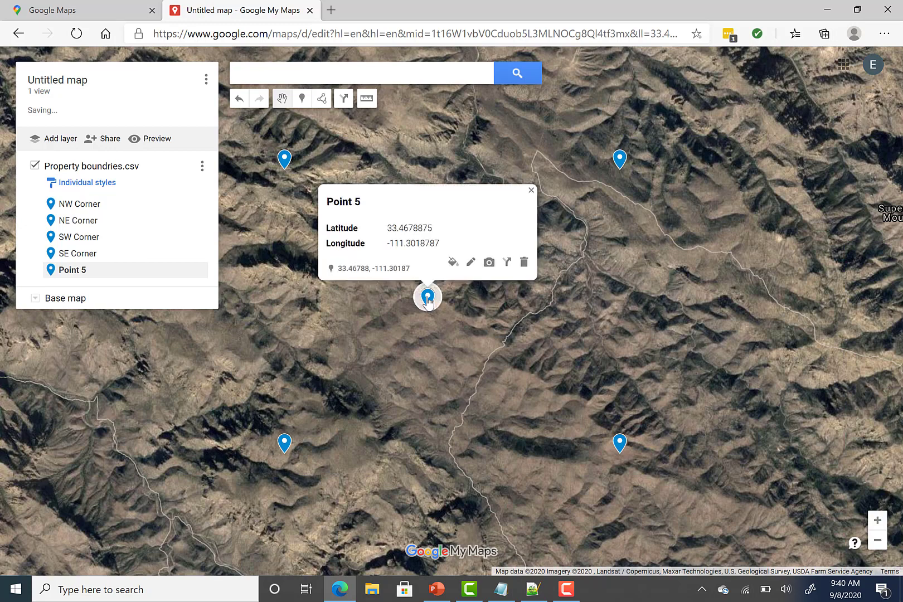
pyautogui.doubleClick(428, 231)
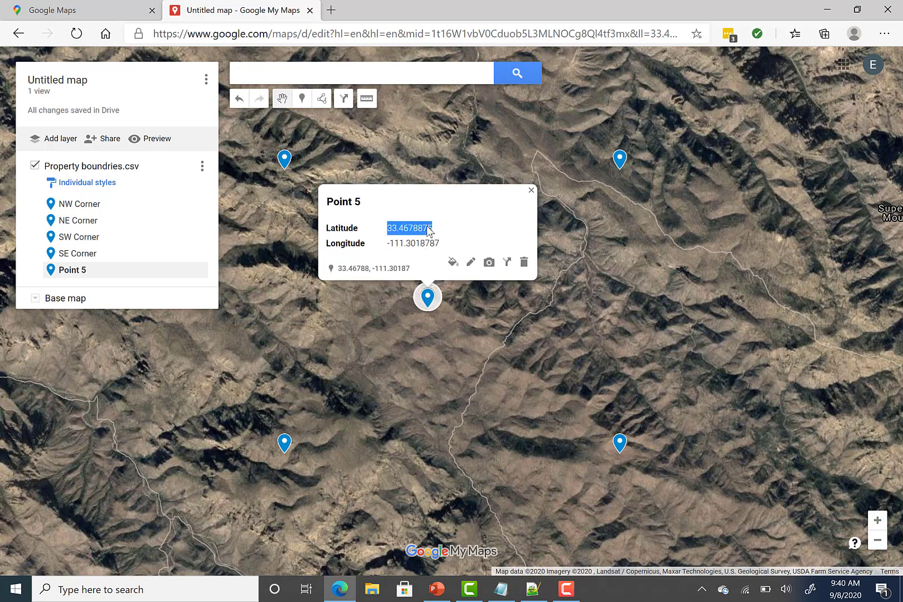
pyautogui.click(501, 589)
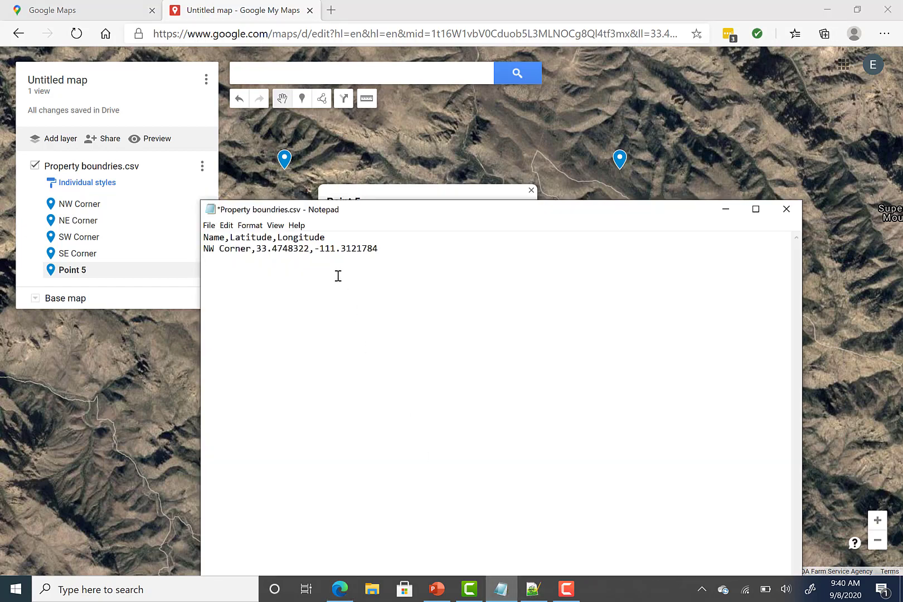
pyautogui.hotkey('ctrl', 'v')
# Step: Paste Point 5's new longitude -111.3018787 after that latitude
pyautogui.click(380, 195)
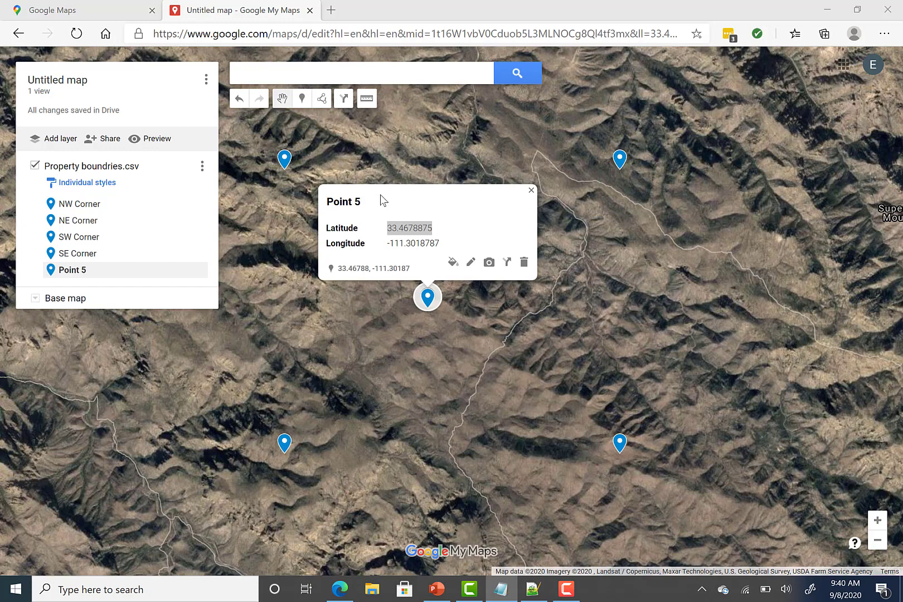
pyautogui.doubleClick(408, 244)
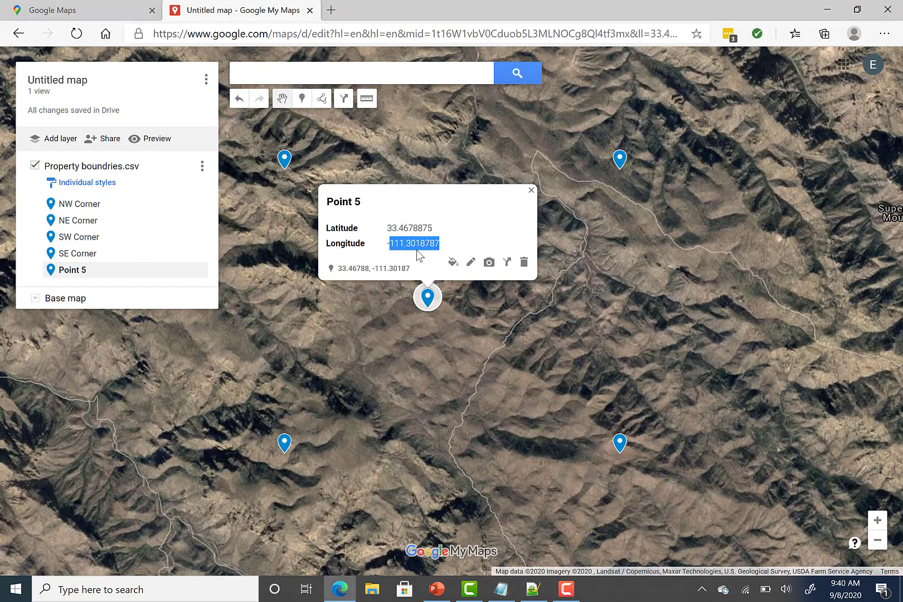
pyautogui.click(388, 249)
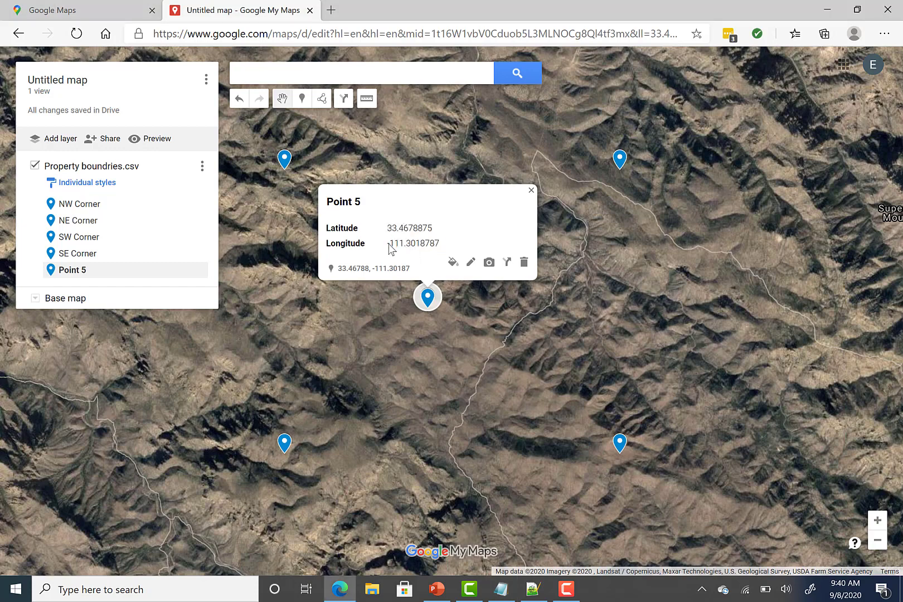
pyautogui.moveTo(388, 248); pyautogui.dragTo(440, 254)
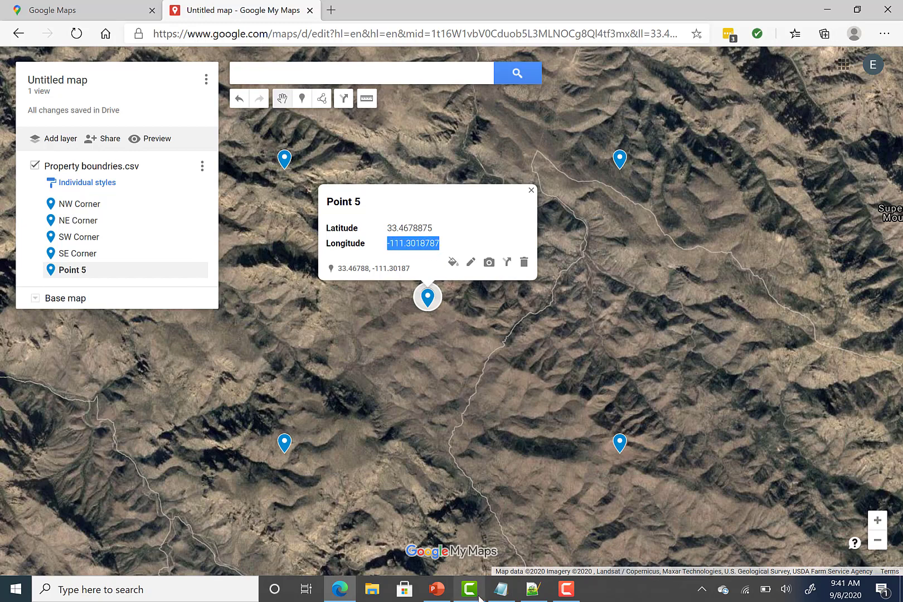
pyautogui.click(501, 589)
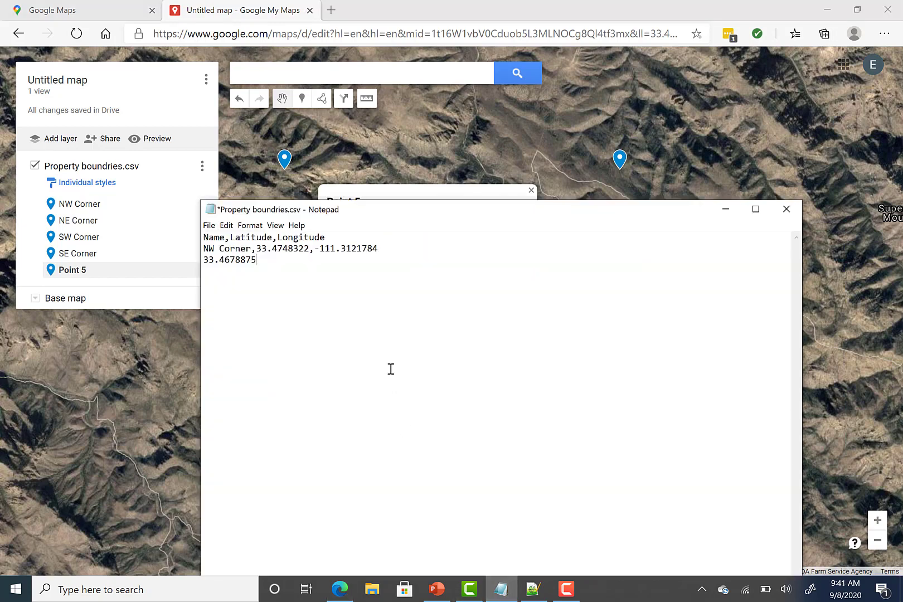
pyautogui.hotkey('ctrl', 'v')
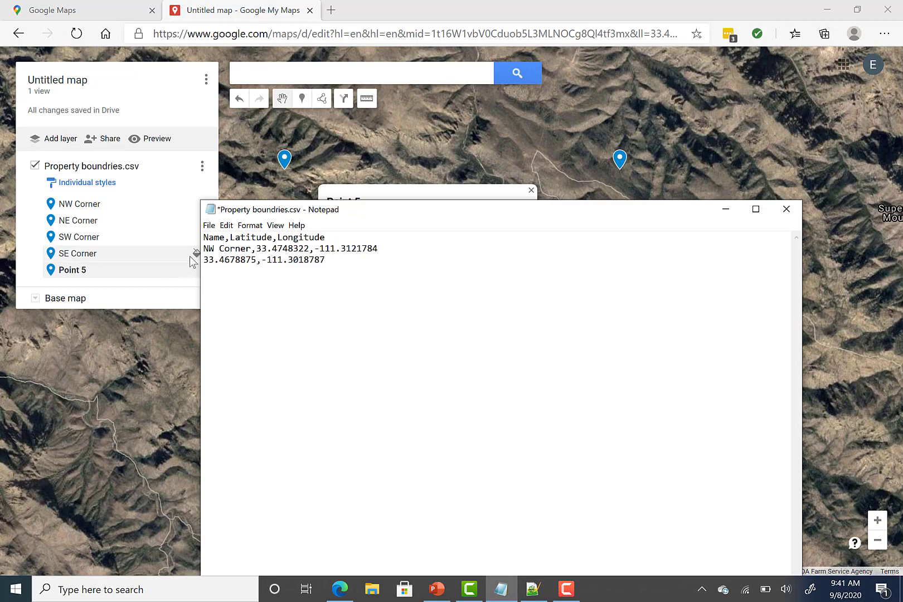
# Step: Label the third row 'SE Pad,'
pyautogui.click(204, 260)
pyautogui.write('S')
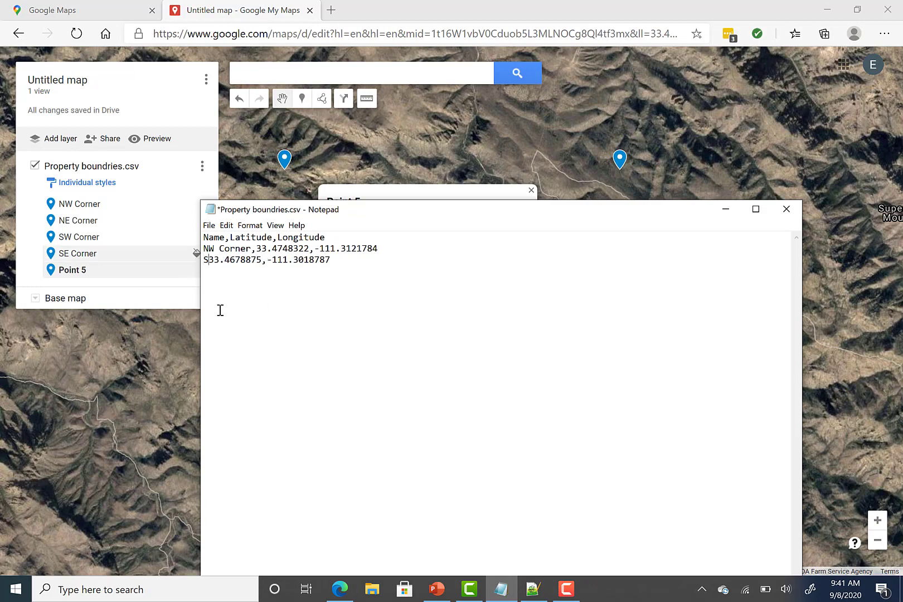
pyautogui.write('E D')
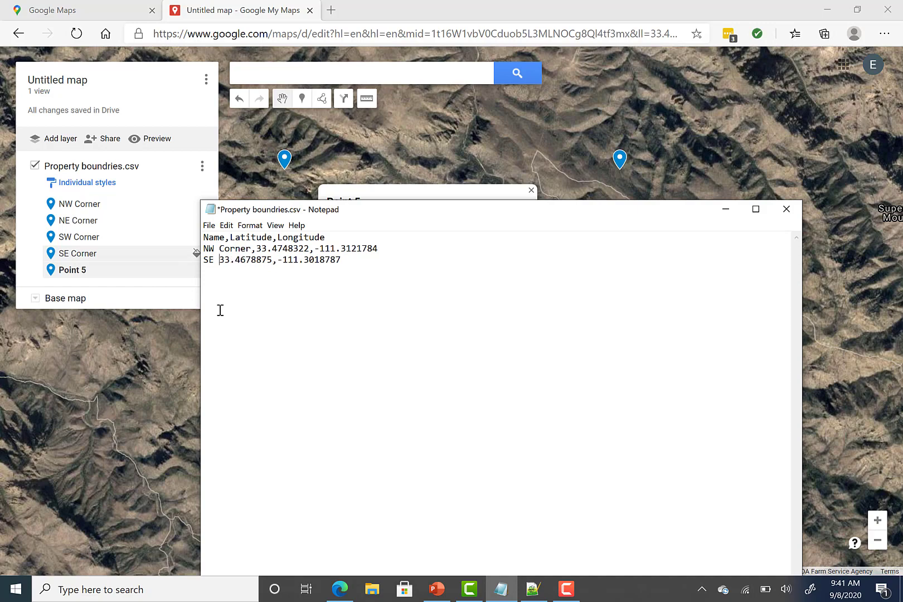
pyautogui.write('evelo')
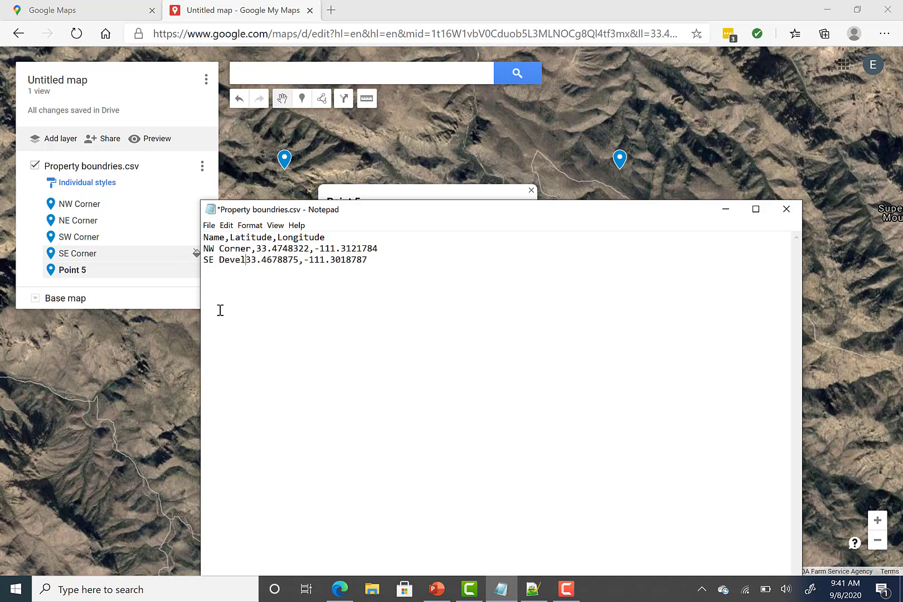
pyautogui.write('p')
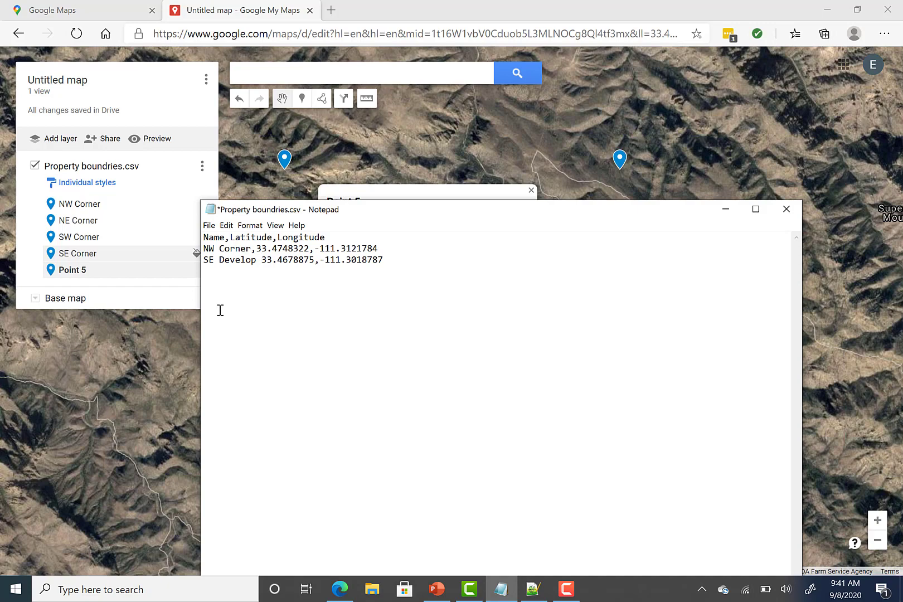
pyautogui.press('BackSpace')
pyautogui.press('BackSpace')
pyautogui.press('BackSpace')
pyautogui.press('BackSpace')
pyautogui.press('BackSpace')
pyautogui.press('BackSpace')
pyautogui.press('BackSpace')
pyautogui.press('BackSpace')
pyautogui.write('PE')
pyautogui.press('BackSpace')
pyautogui.write('ad')
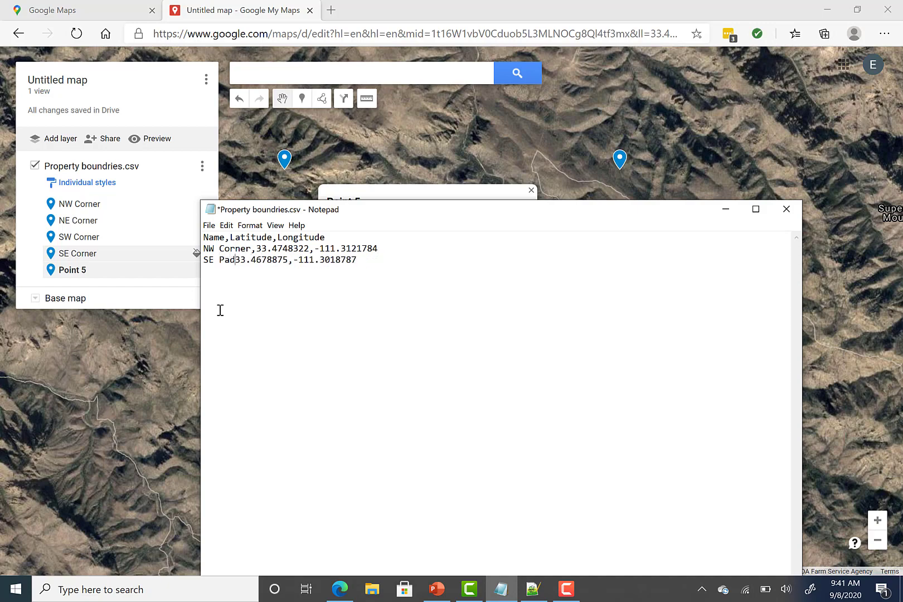
pyautogui.write(',')
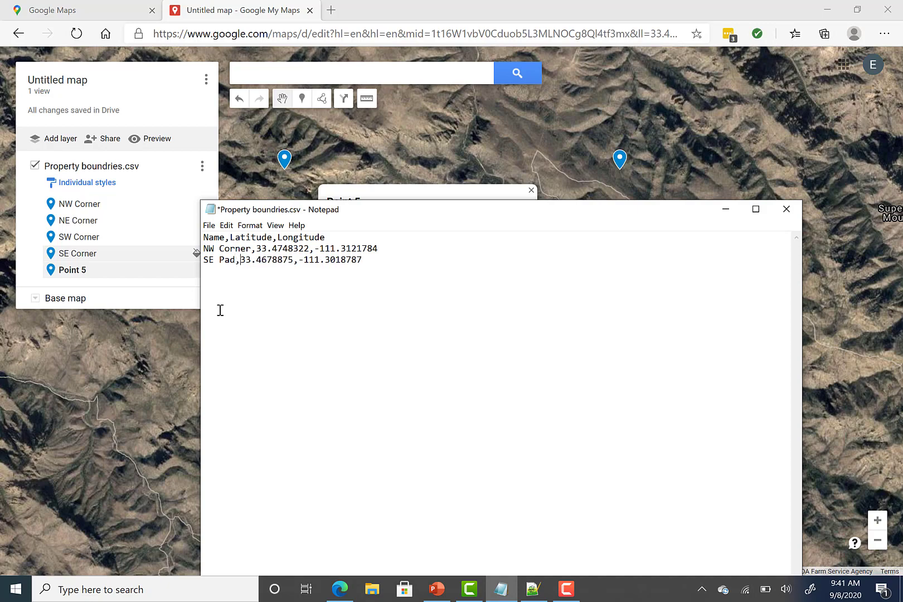
# Step: Rename the NW Corner row to 'NW Pad' and add a new 'NE Pad,' line below it
pyautogui.doubleClick(242, 248)
pyautogui.click(242, 249)
pyautogui.doubleClick(242, 248)
pyautogui.click(242, 248)
pyautogui.press('Delete')
pyautogui.press('Delete')
pyautogui.press('BackSpace')
pyautogui.press('BackSpace')
pyautogui.press('BackSpace')
pyautogui.press('BackSpace')
pyautogui.write('PAD')
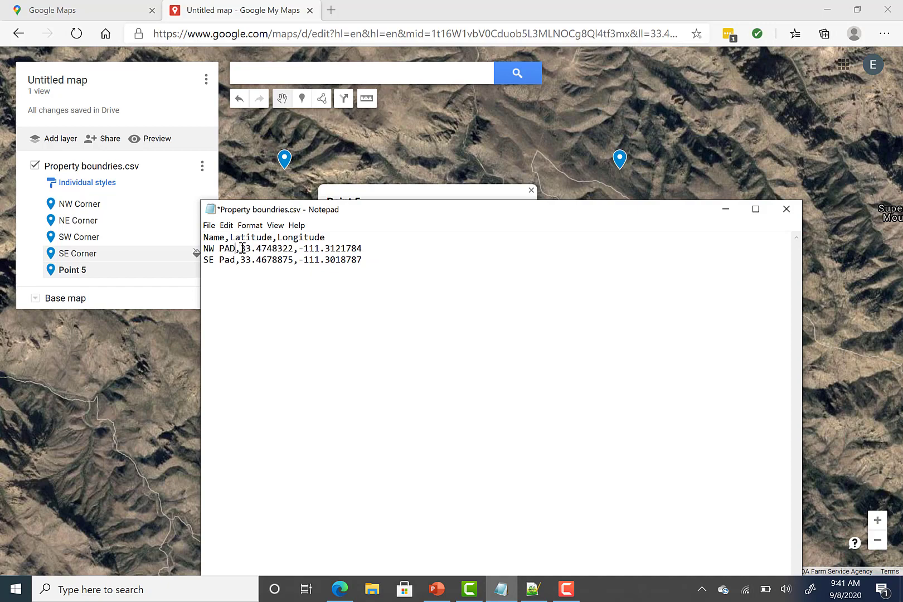
pyautogui.press('BackSpace')
pyautogui.write('ad')
pyautogui.press('Return')
pyautogui.press('Return')
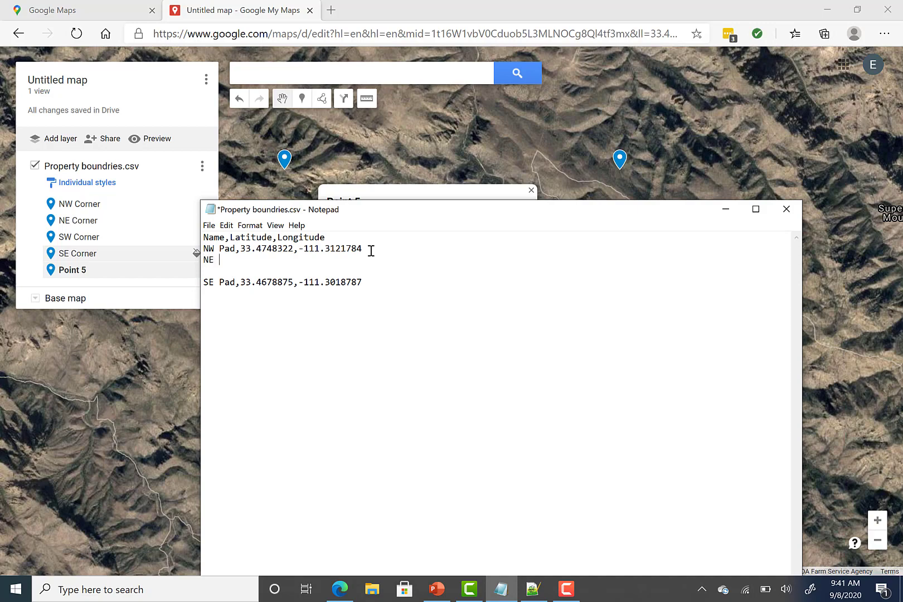
pyautogui.write('NE Pad,')
pyautogui.press('Return')
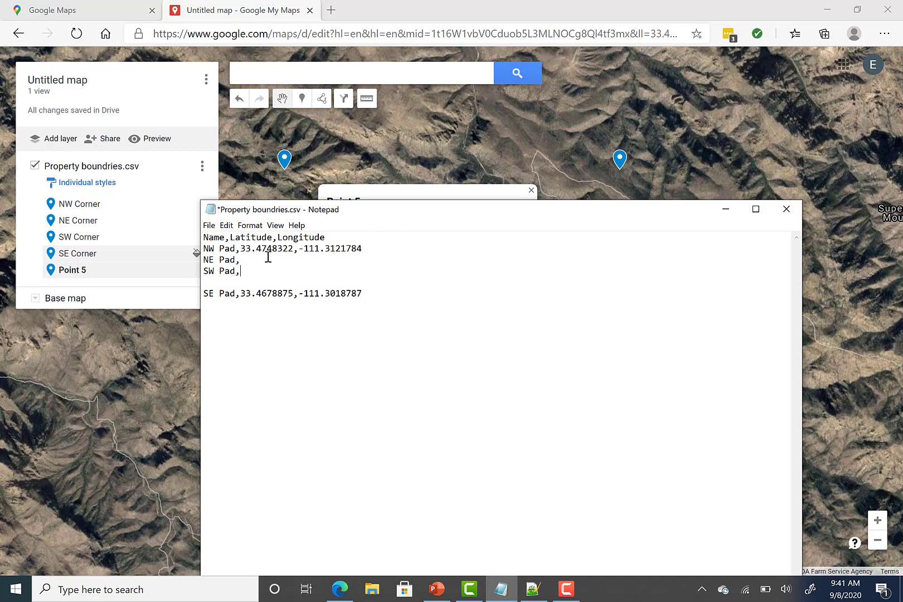
# Step: Copy latitude 33.4748322 onto NE Pad and 33.4678875 onto SW Pad, removing the blank line
pyautogui.moveTo(294, 248); pyautogui.dragTo(241, 249)
pyautogui.hotkey('ctrl', 'c')
pyautogui.click(248, 260)
pyautogui.hotkey('ctrl', 'v')
pyautogui.doubleClick(240, 293)
pyautogui.click(248, 293)
pyautogui.moveTo(243, 293); pyautogui.dragTo(292, 294)
pyautogui.hotkey('ctrl', 'c')
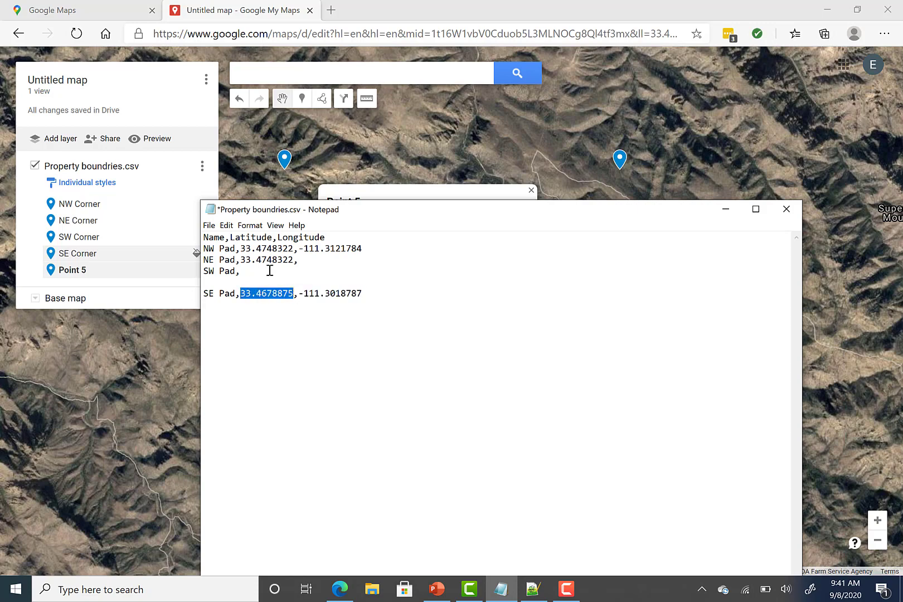
pyautogui.click(270, 271)
pyautogui.hotkey('ctrl', 'v')
pyautogui.press('Delete')
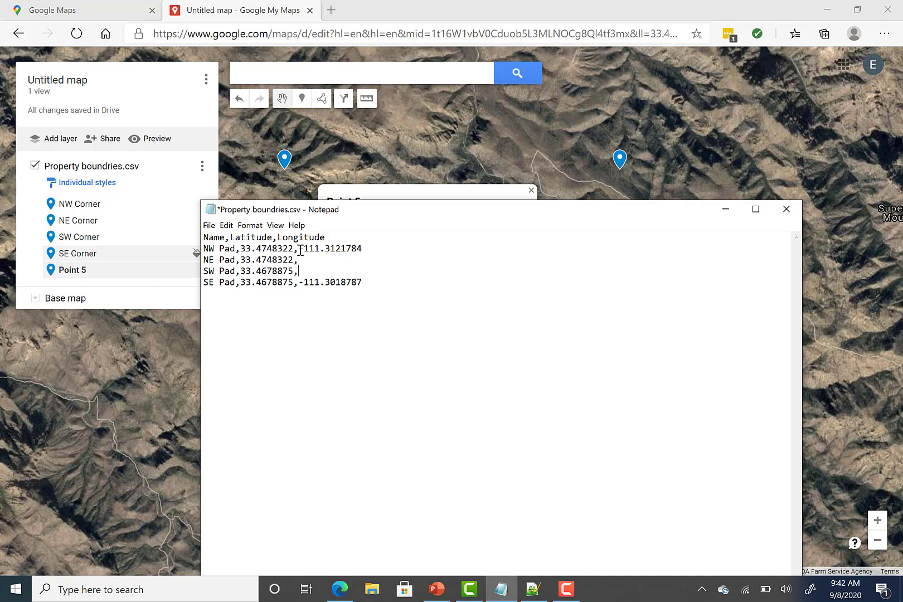
# Step: Copy longitude -111.3121784 onto SW Pad and -111.3018787 onto NE Pad
pyautogui.moveTo(299, 248); pyautogui.dragTo(364, 248)
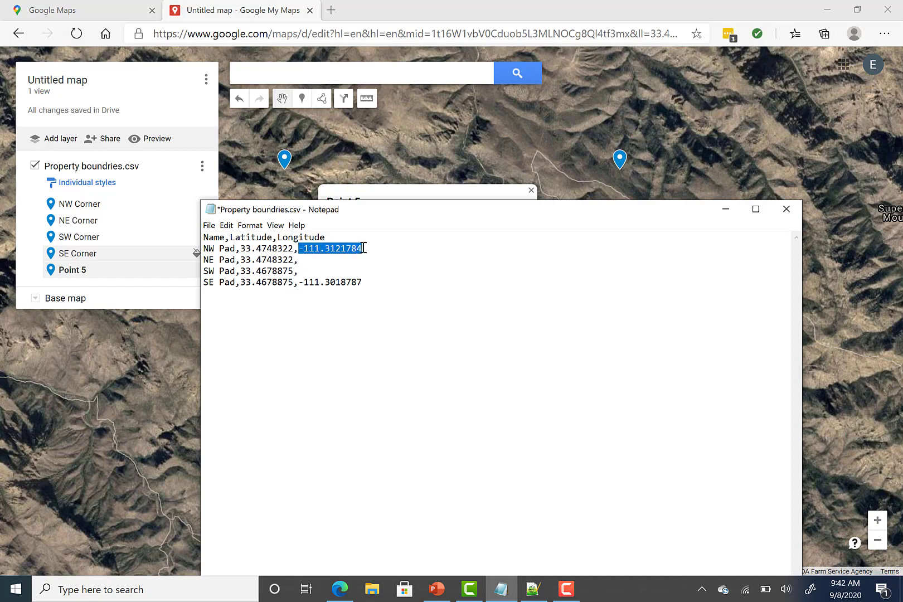
pyautogui.hotkey('ctrl', 'c')
pyautogui.click(347, 269)
pyautogui.hotkey('ctrl', 'v')
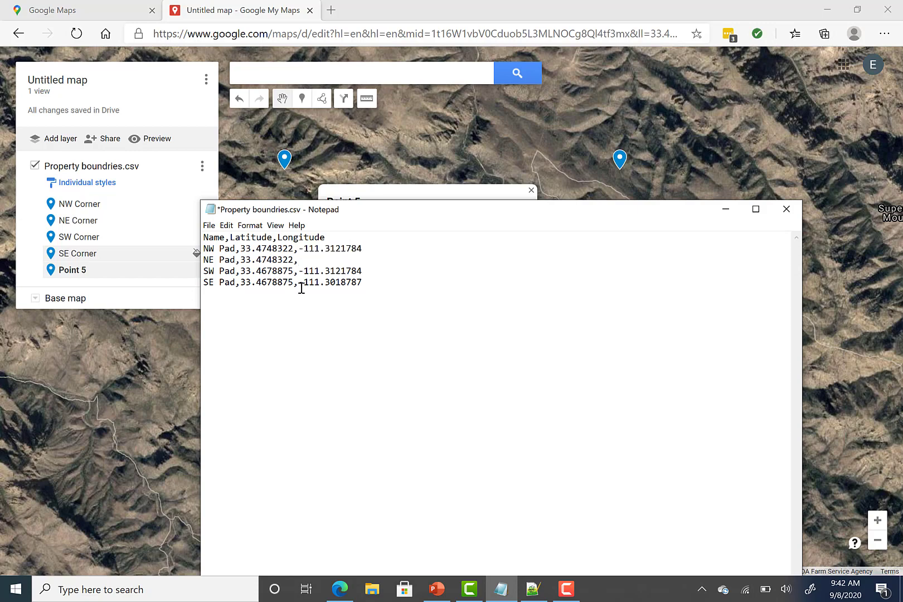
pyautogui.moveTo(299, 283); pyautogui.dragTo(363, 286)
pyautogui.hotkey('ctrl', 'c')
pyautogui.click(307, 260)
pyautogui.hotkey('ctrl', 'v')
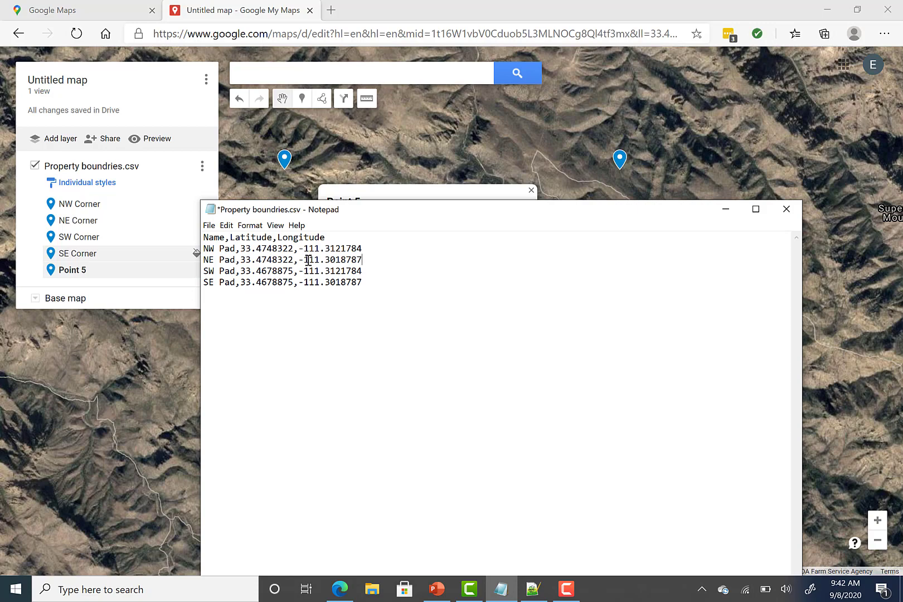
# Step: Save the pad list as 'Pad boundries.csv' with file type All Files (*.*)
pyautogui.click(207, 225)
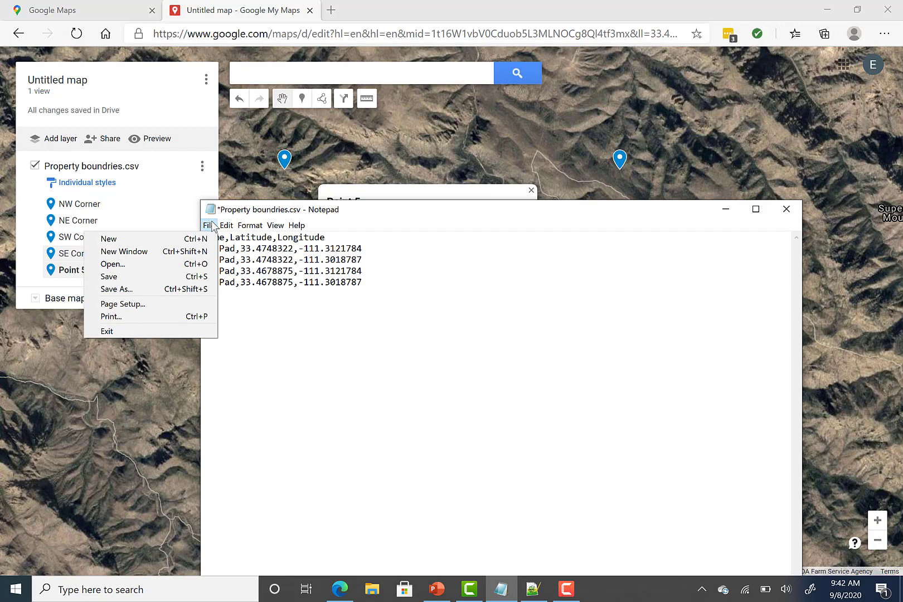
pyautogui.click(159, 289)
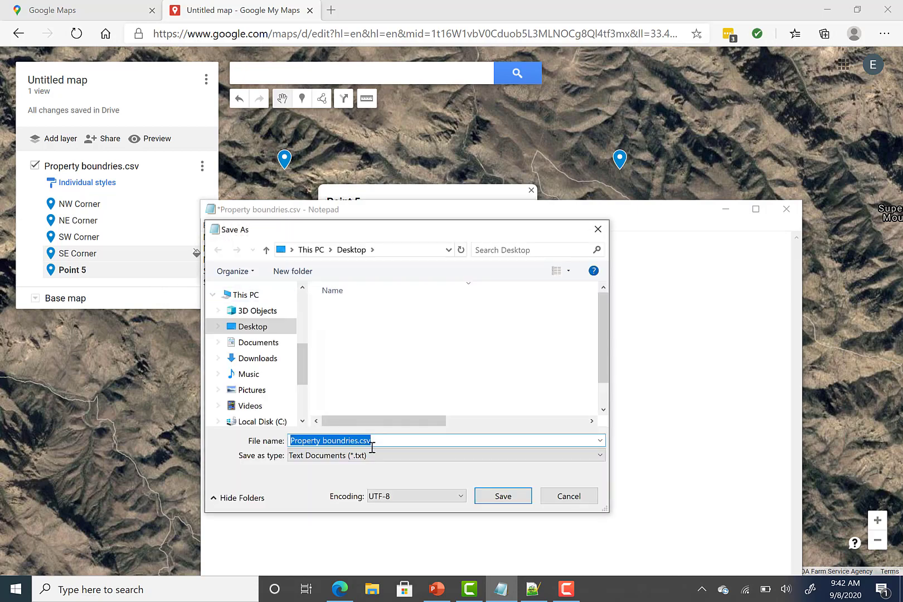
pyautogui.doubleClick(305, 440)
pyautogui.write('f')
pyautogui.press('BackSpace')
pyautogui.write('Pad')
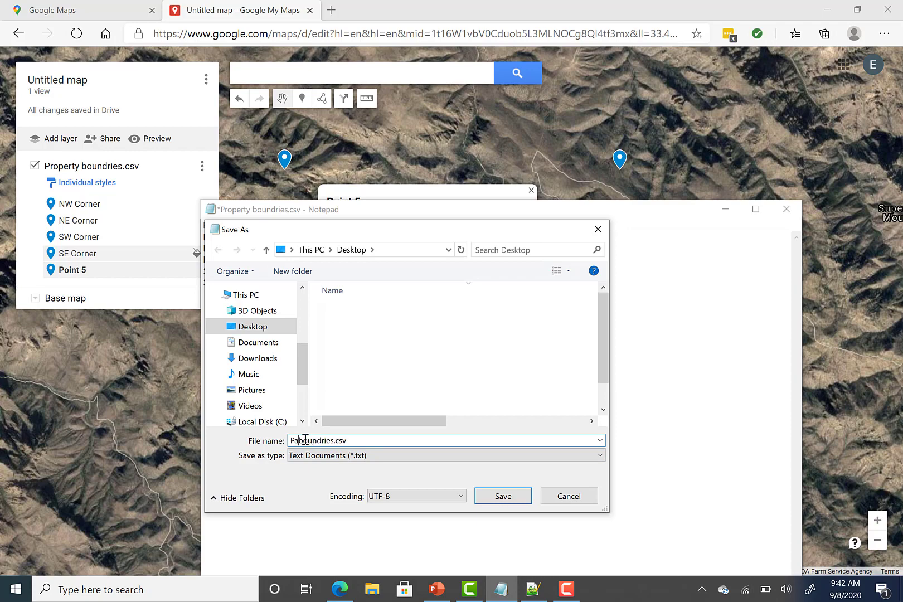
pyautogui.click(369, 456)
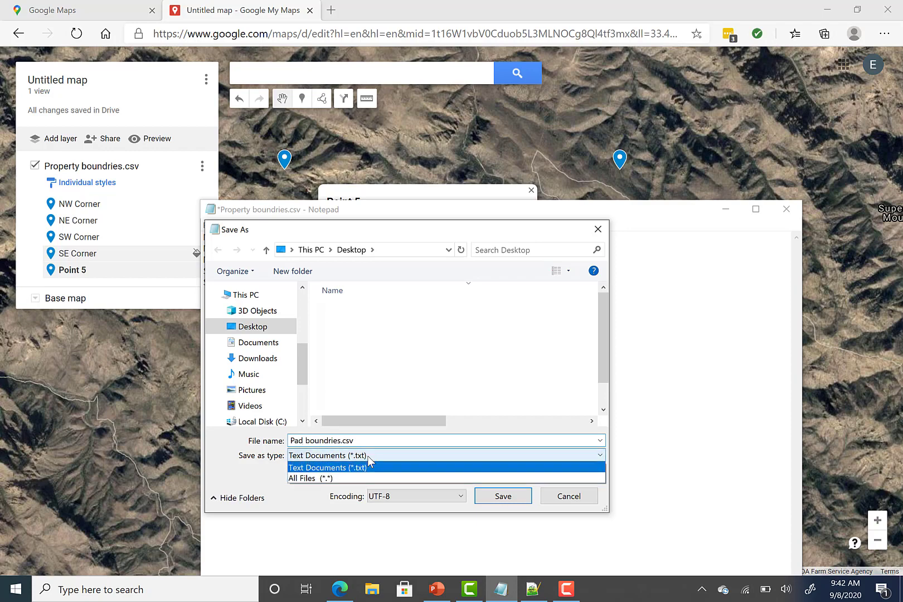
pyautogui.click(350, 478)
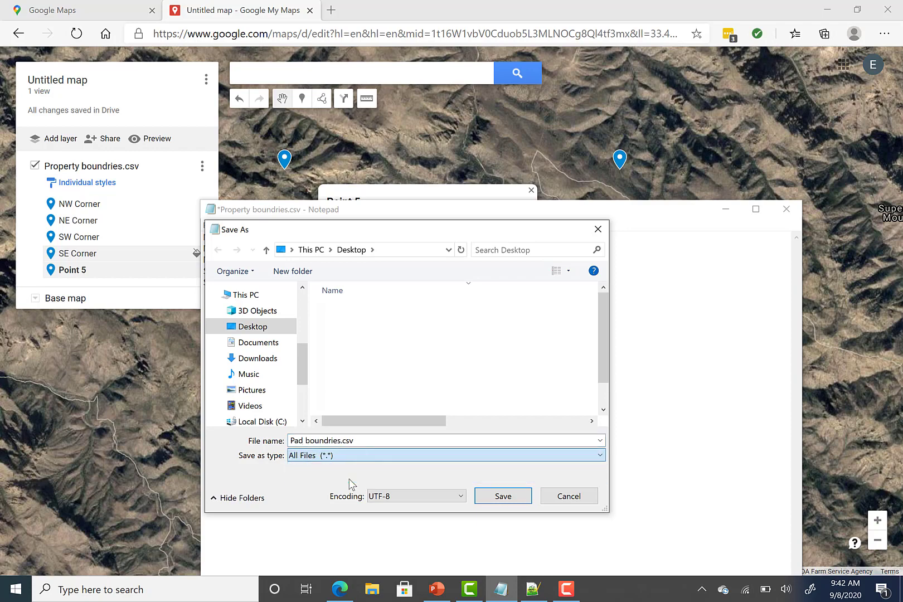
pyautogui.click(489, 497)
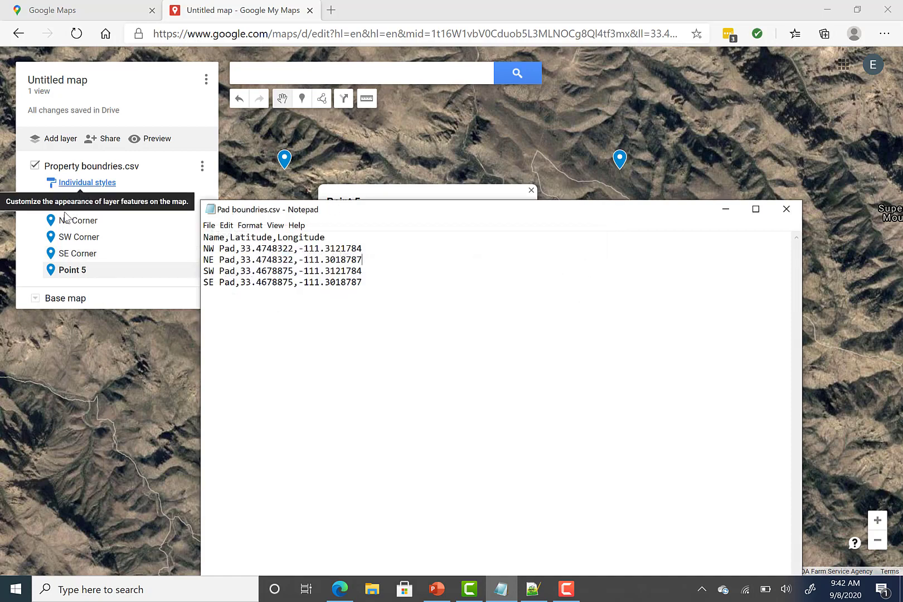
# Step: Delete the stray Point 5 marker and upload Pad boundries.csv into a new layer
pyautogui.click(107, 273)
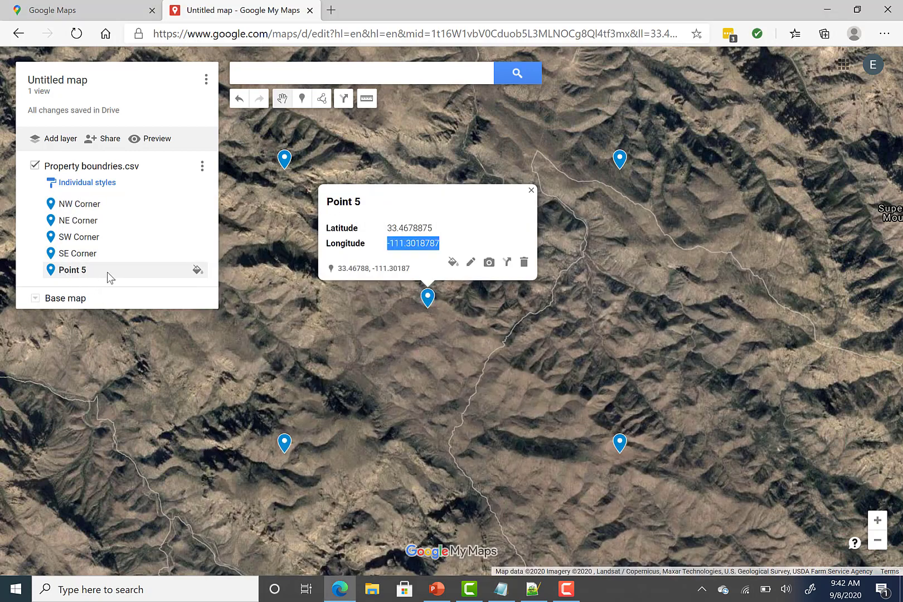
pyautogui.click(524, 263)
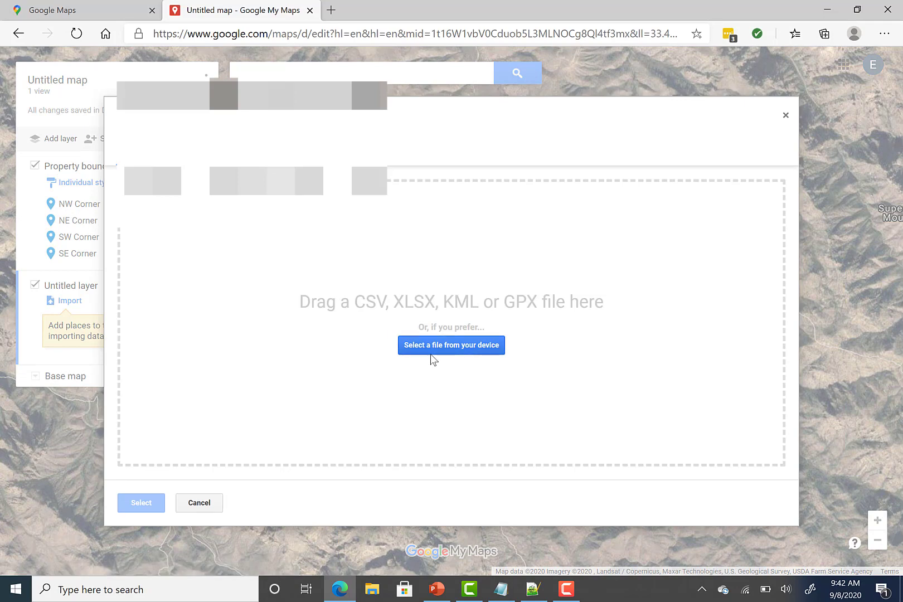
pyautogui.click(438, 351)
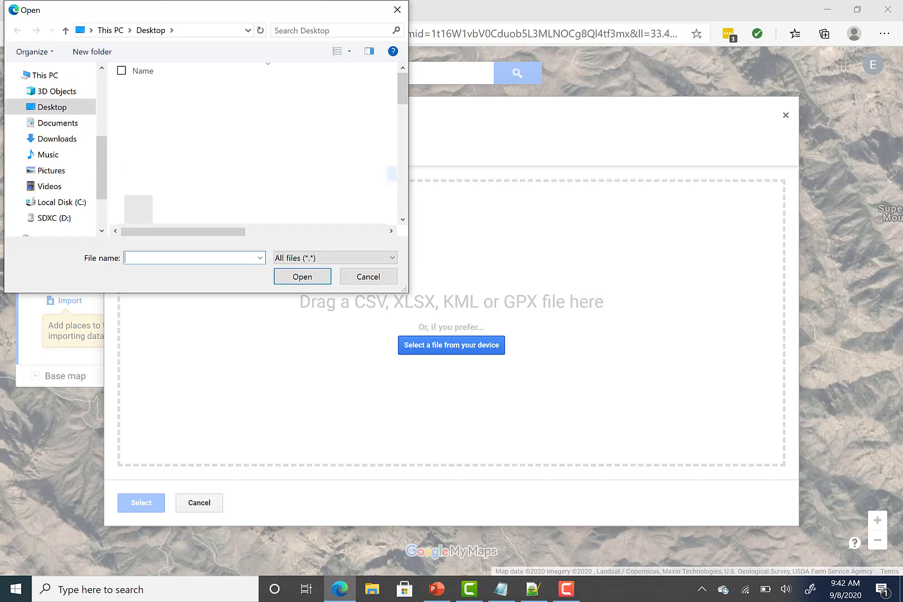
pyautogui.scroll(-5, 251, 145)
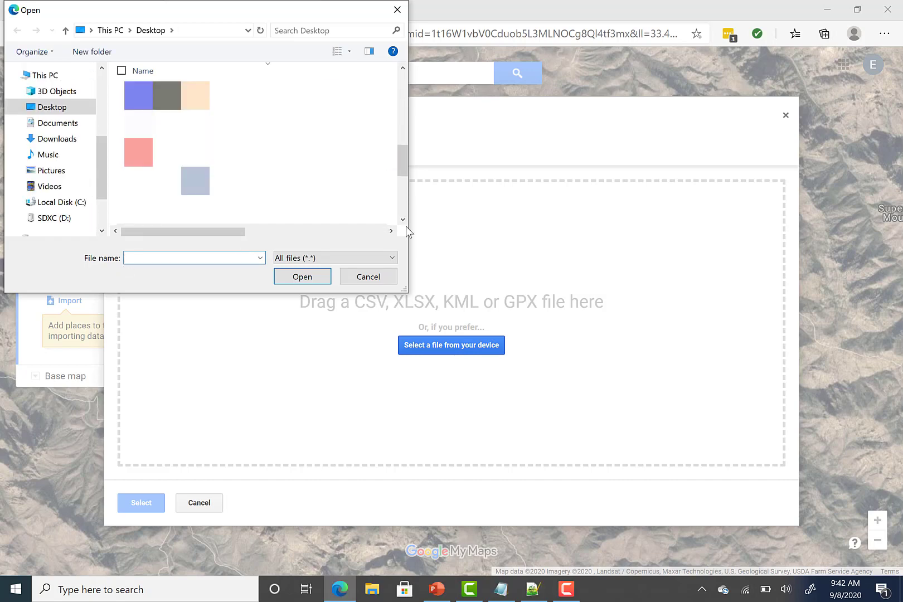
pyautogui.moveTo(402, 161); pyautogui.dragTo(391, 132)
pyautogui.click(176, 189)
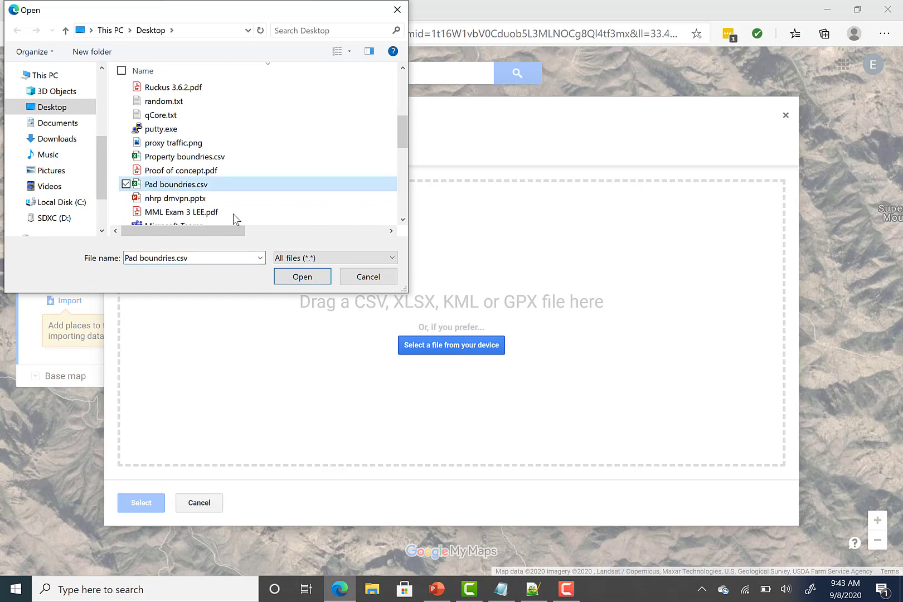
pyautogui.click(301, 277)
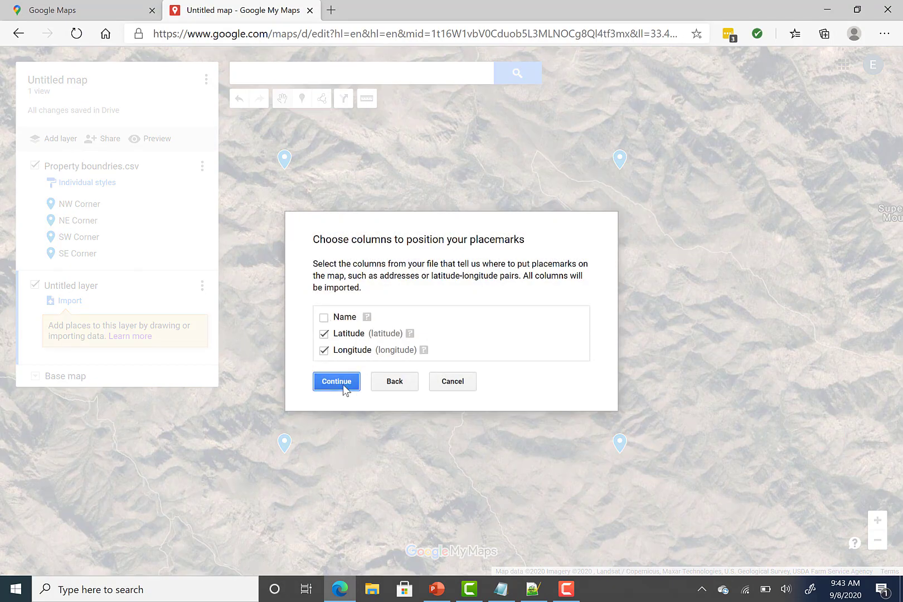
# Step: Complete the import with Latitude/Longitude placement and Name as marker titles, then select NW Pad
pyautogui.click(344, 384)
pyautogui.click(323, 311)
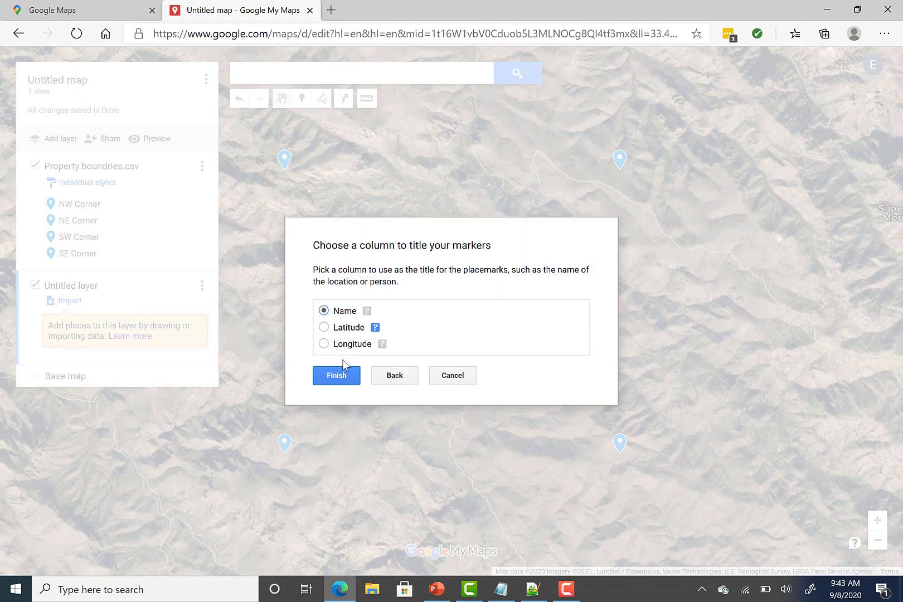
pyautogui.click(337, 375)
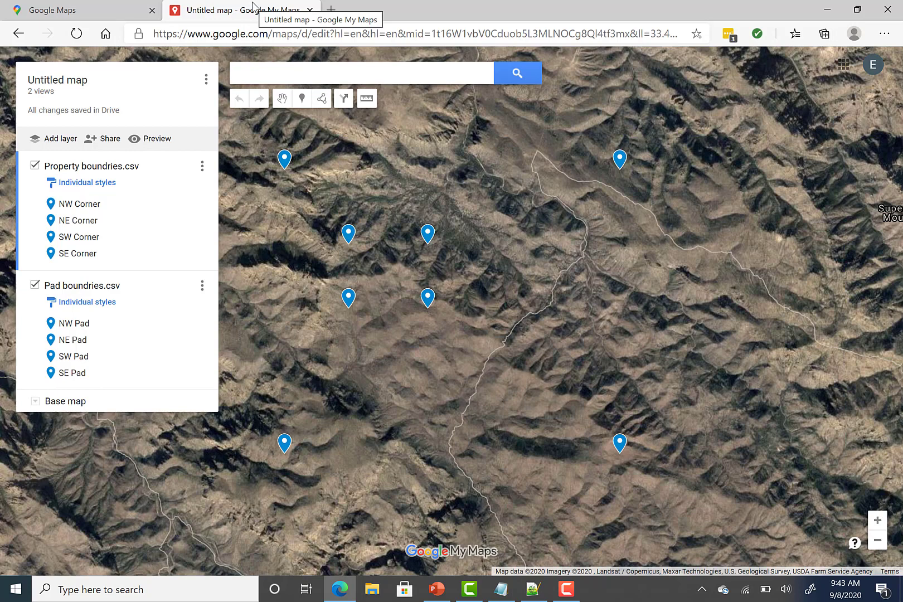
pyautogui.click(353, 238)
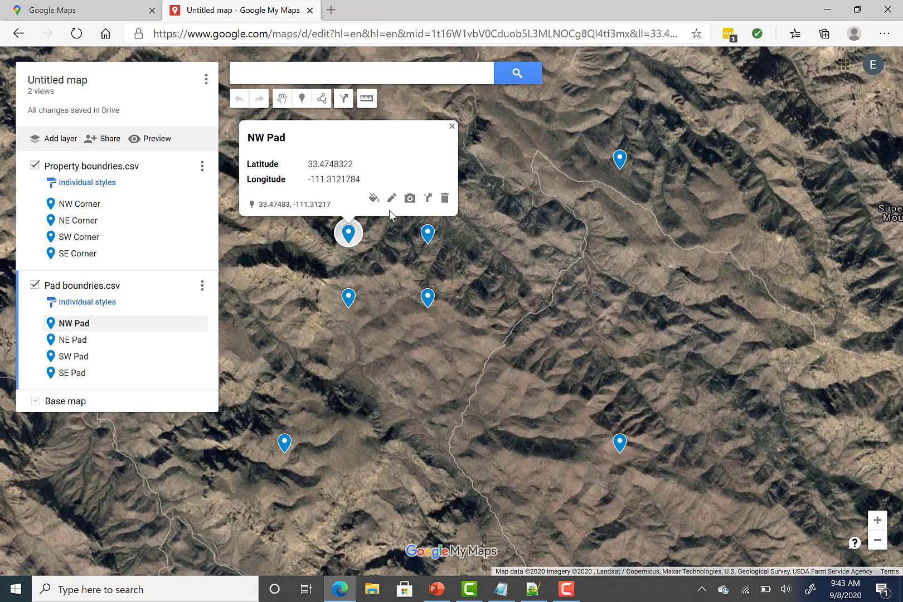
# Step: Recolour the NW Pad and NE Pad markers red-orange
pyautogui.click(374, 200)
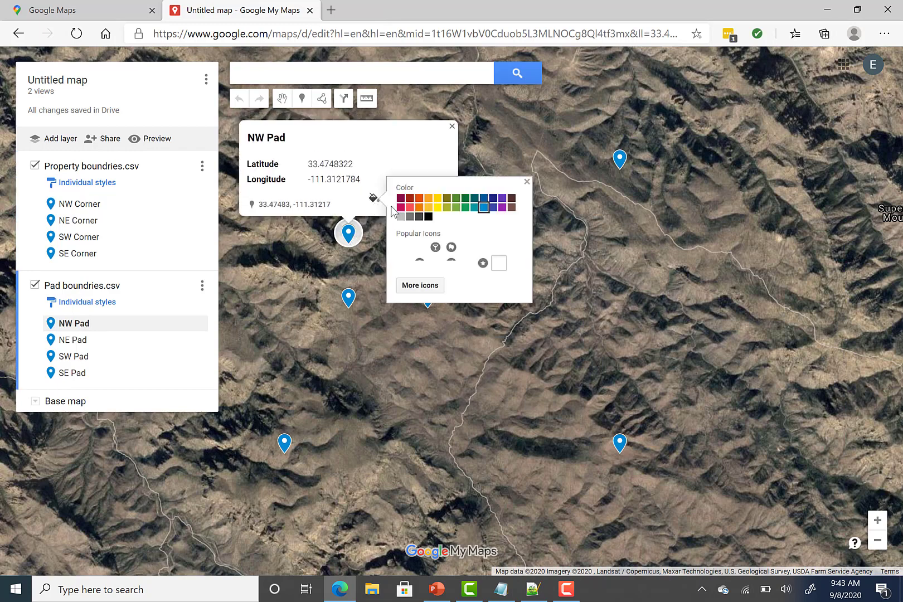
pyautogui.click(420, 200)
pyautogui.click(397, 374)
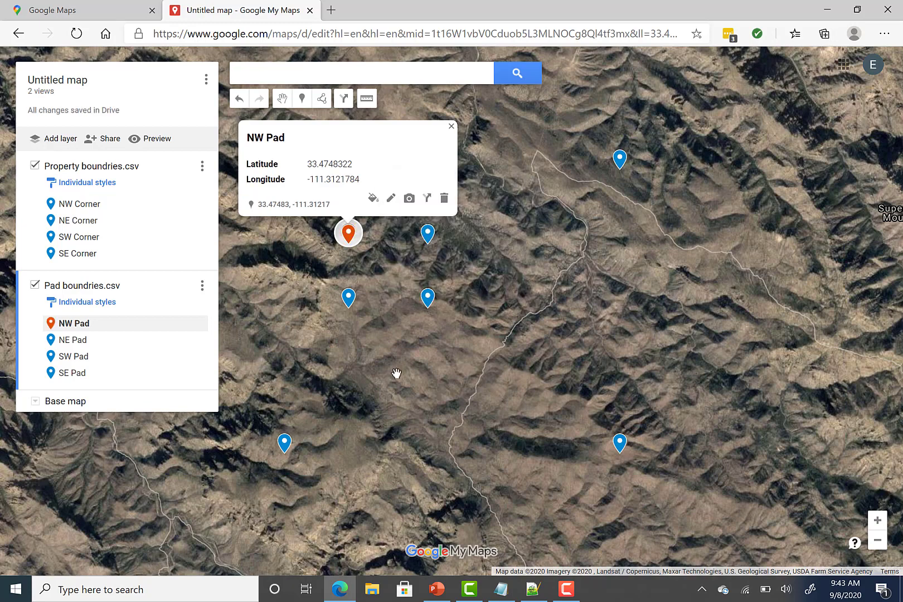
pyautogui.click(397, 375)
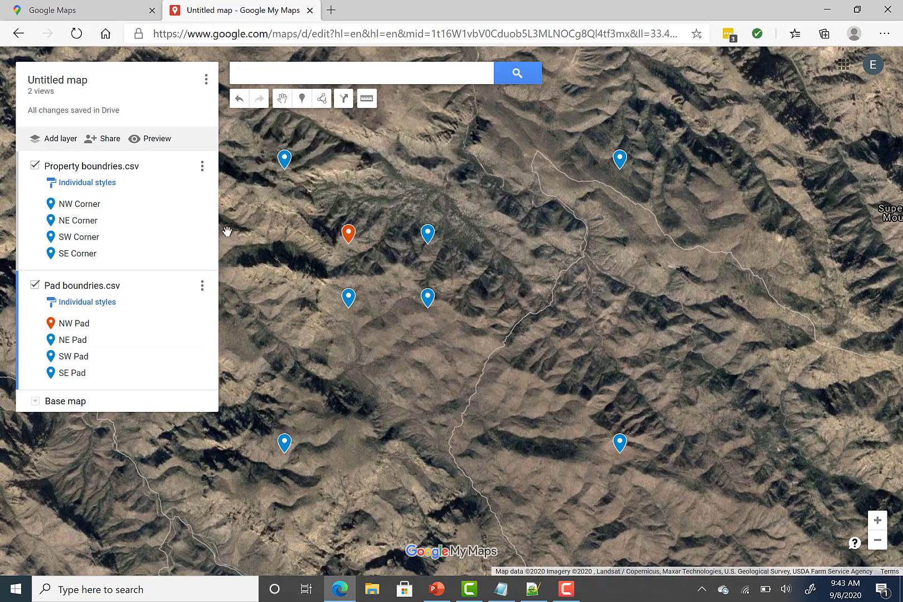
pyautogui.click(425, 233)
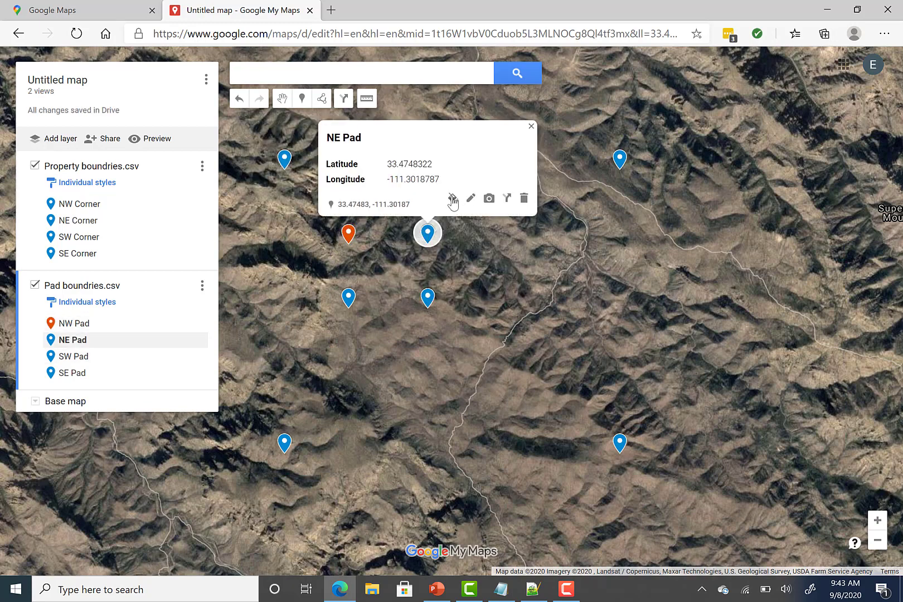
pyautogui.click(452, 197)
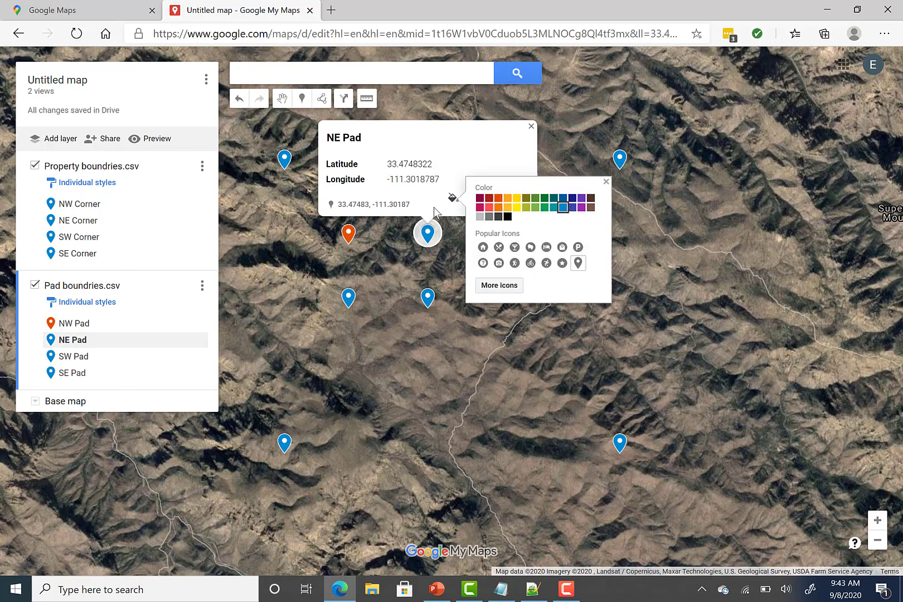
pyautogui.click(498, 198)
pyautogui.click(425, 295)
# Step: Recolour the SE Pad and SW Pad markers orange to match
pyautogui.click(425, 295)
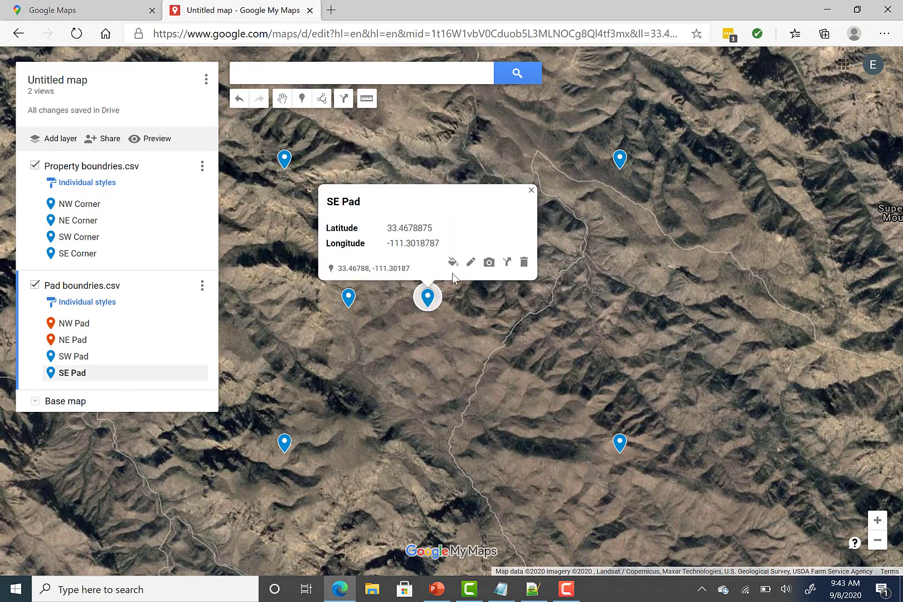
pyautogui.click(452, 262)
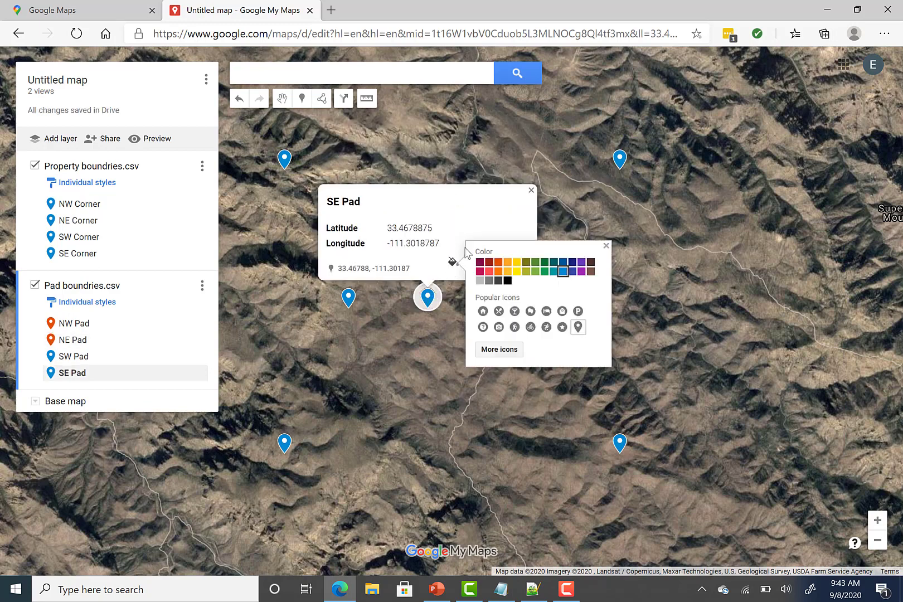
pyautogui.click(498, 262)
pyautogui.click(348, 297)
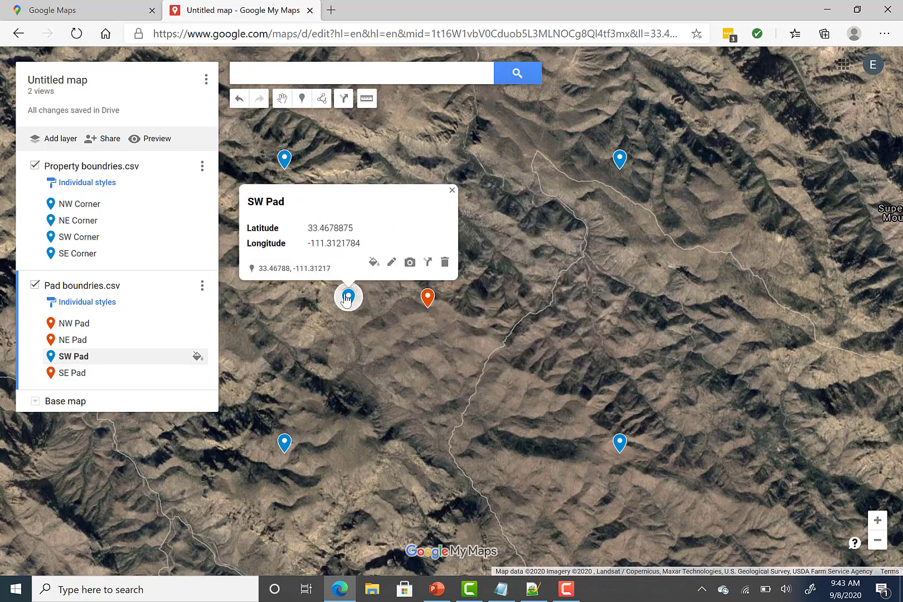
pyautogui.click(373, 262)
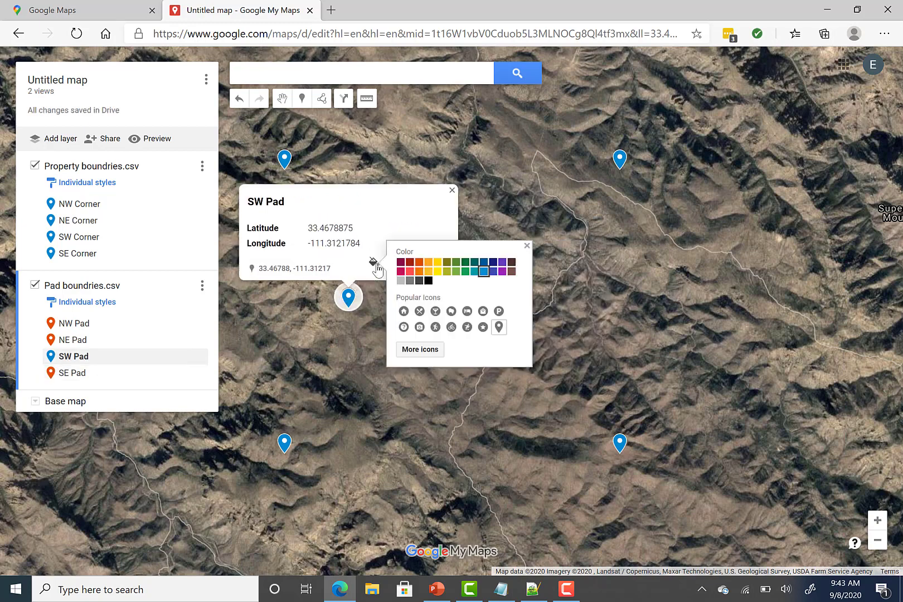
pyautogui.click(422, 262)
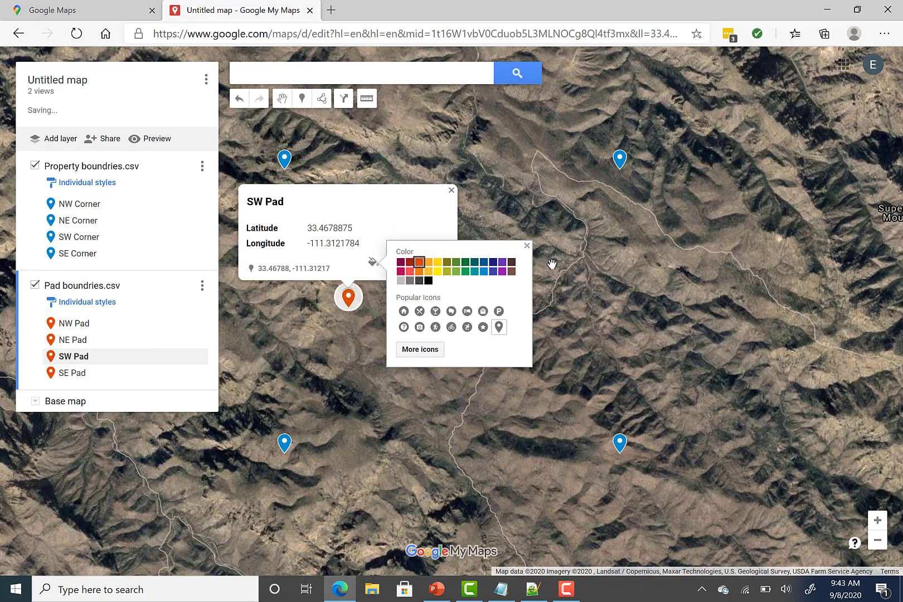
pyautogui.click(451, 190)
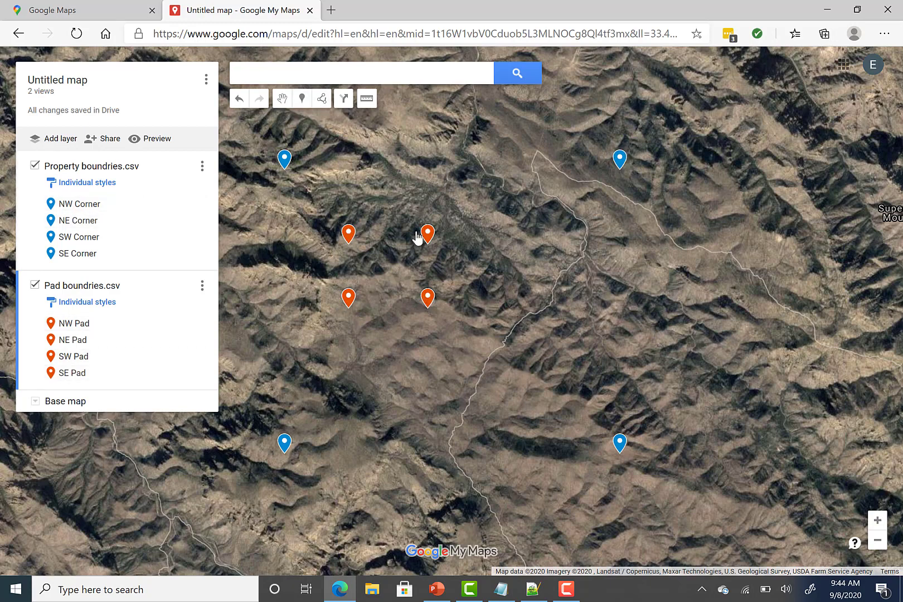
# Step: Draw a closed shape through the NW, NE, SE and SW corner pins and name it 'Property'
pyautogui.click(322, 99)
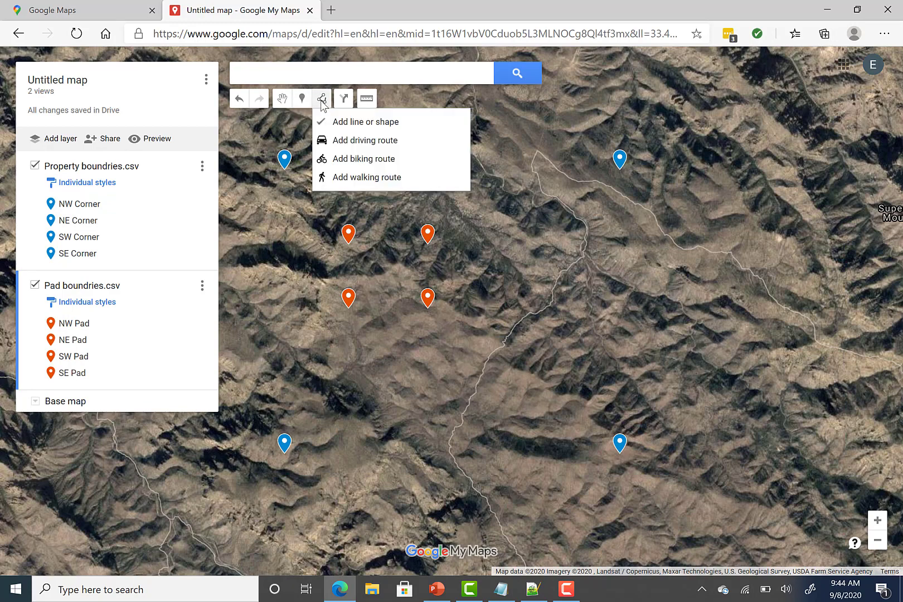
pyautogui.click(346, 120)
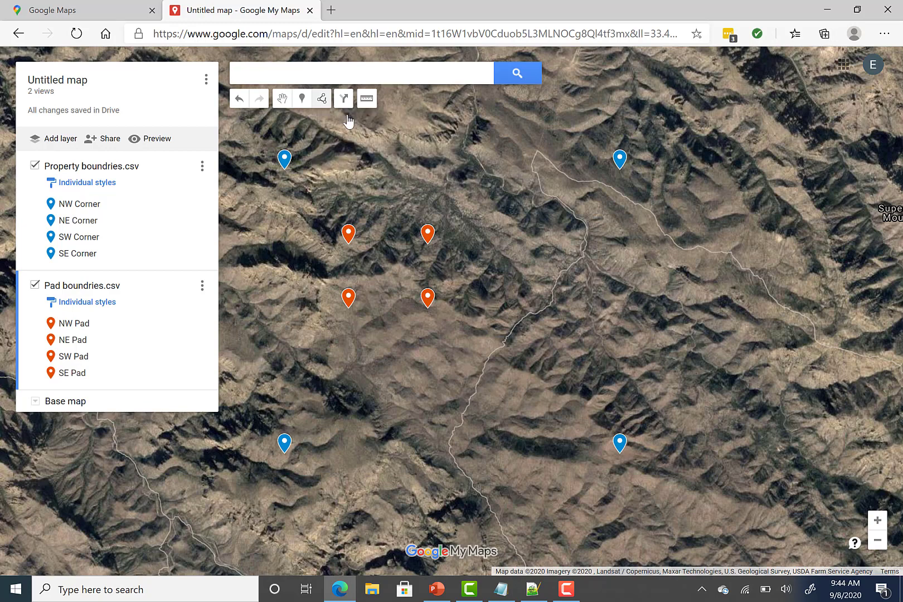
pyautogui.click(284, 169)
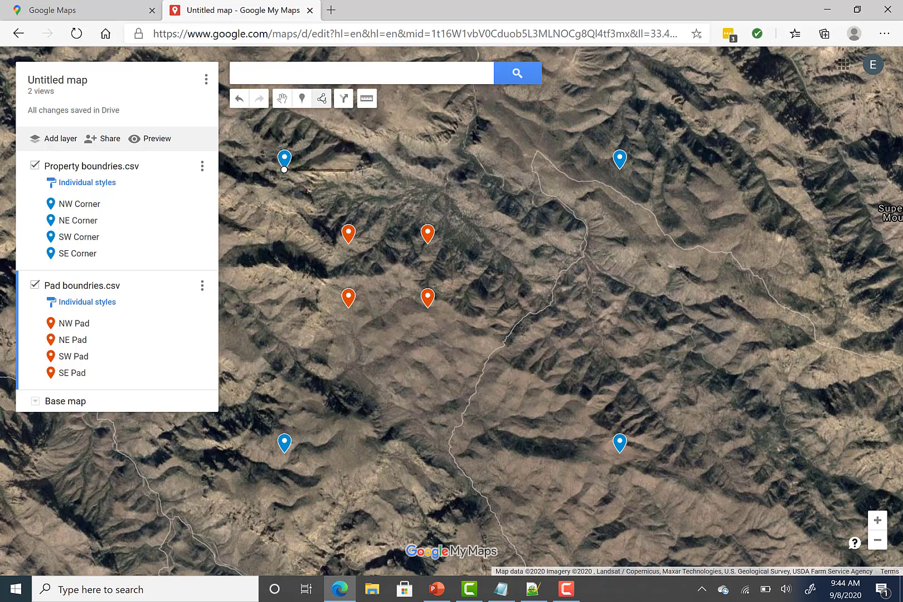
pyautogui.click(619, 170)
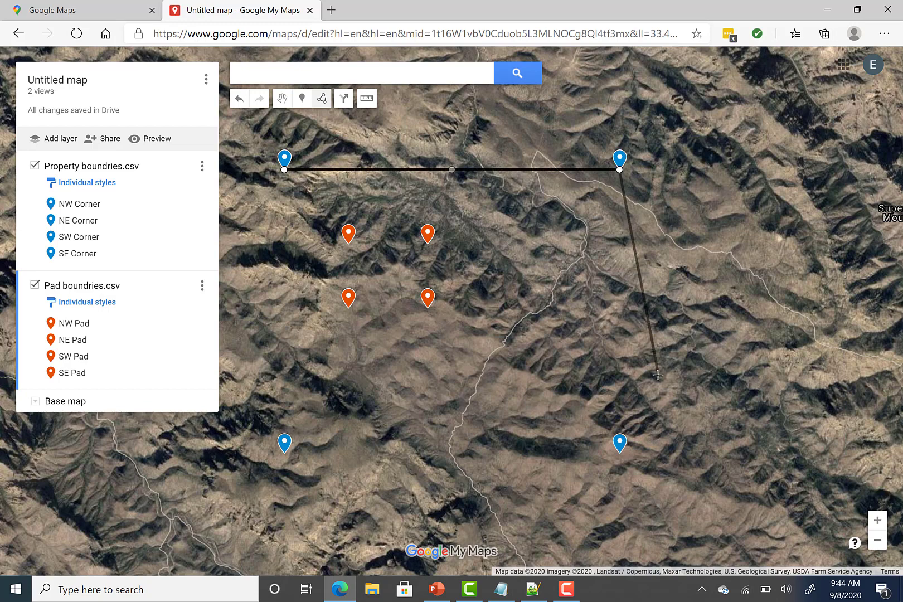
pyautogui.click(619, 452)
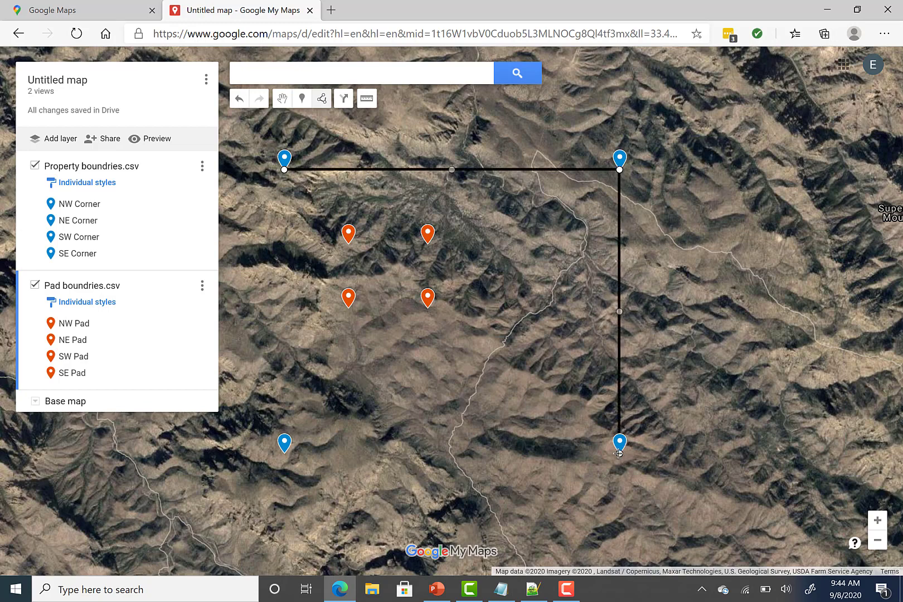
pyautogui.click(284, 453)
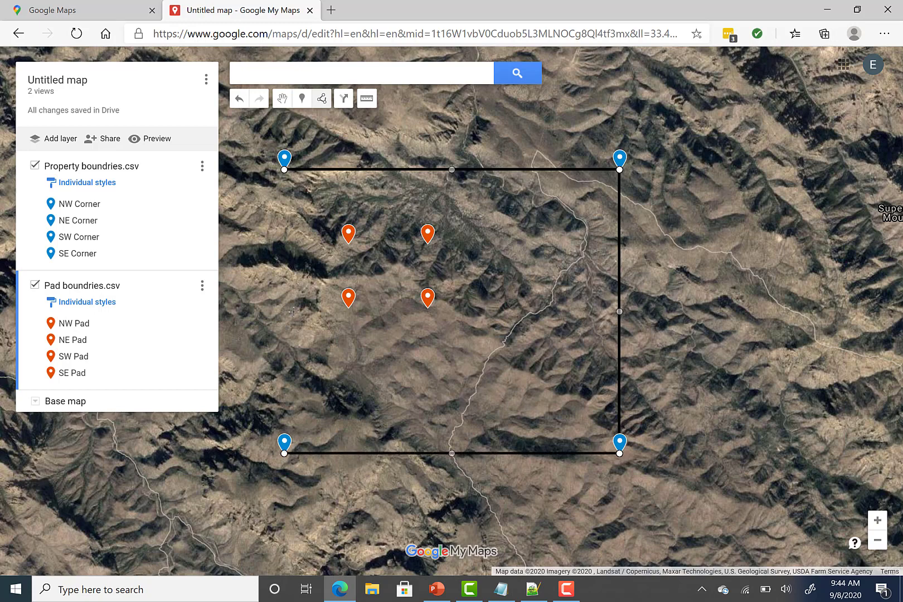
pyautogui.click(284, 170)
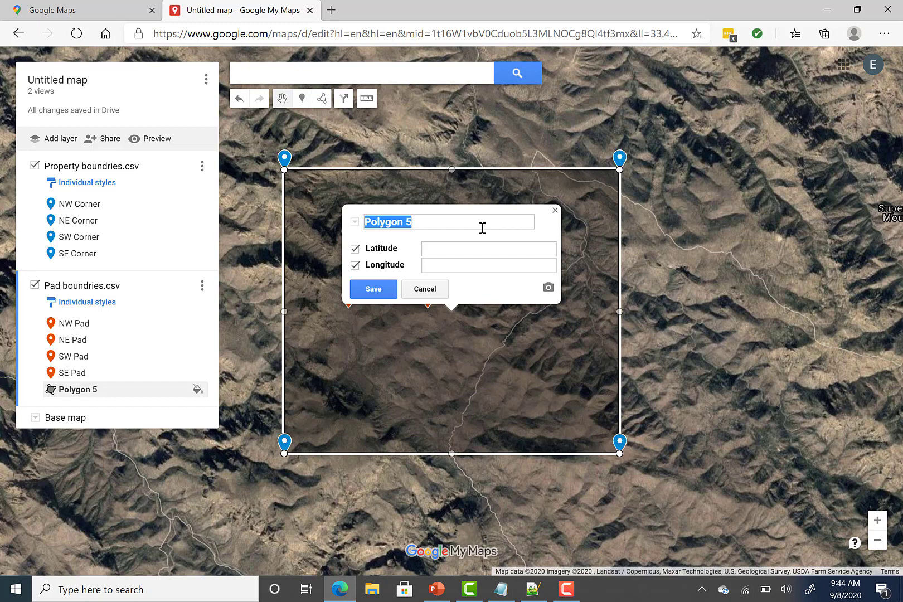
pyautogui.write('Proper')
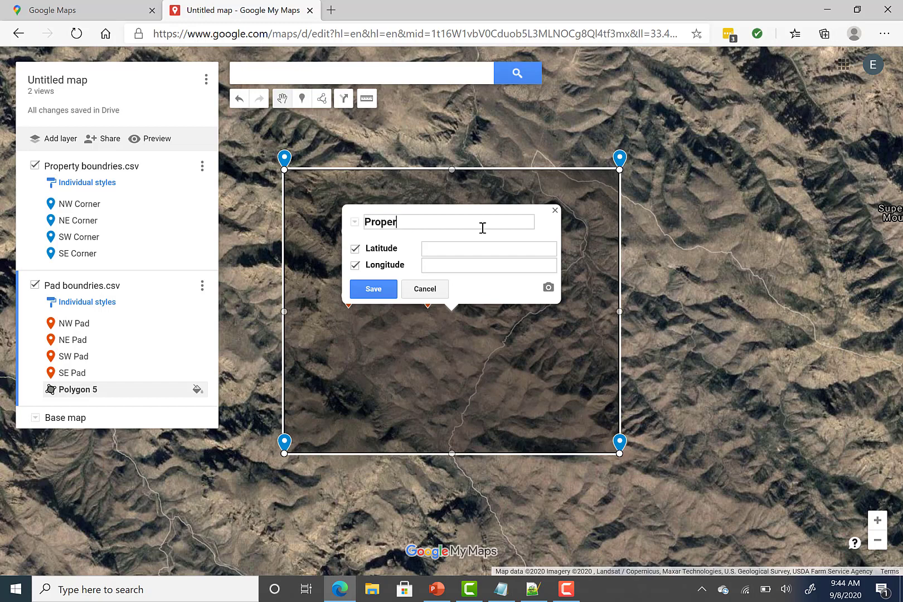
pyautogui.write('ty')
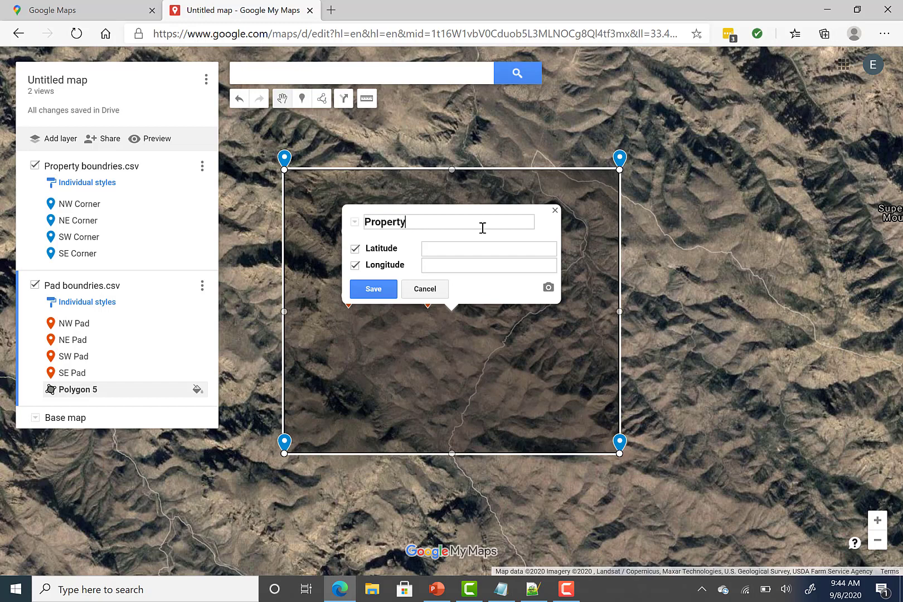
pyautogui.click(372, 289)
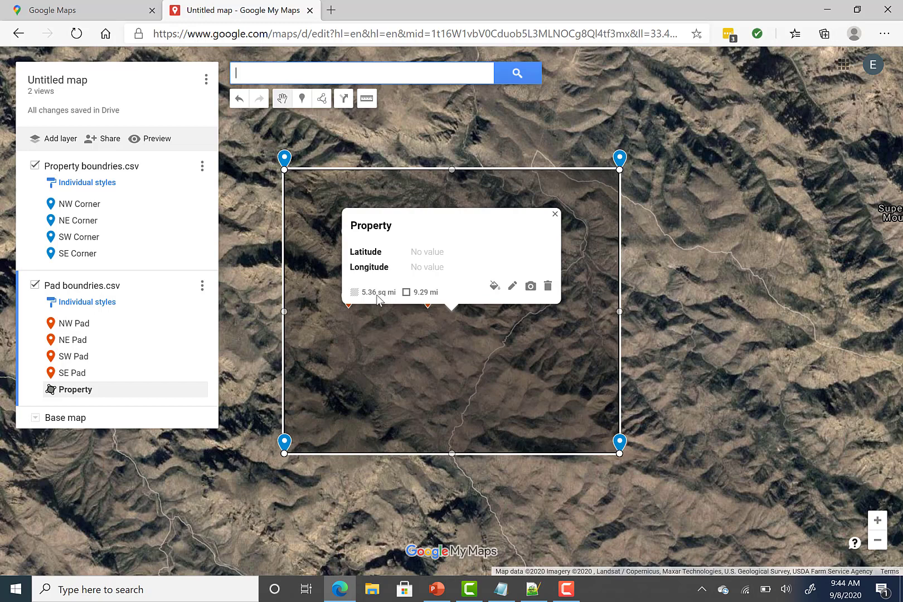
pyautogui.click(555, 215)
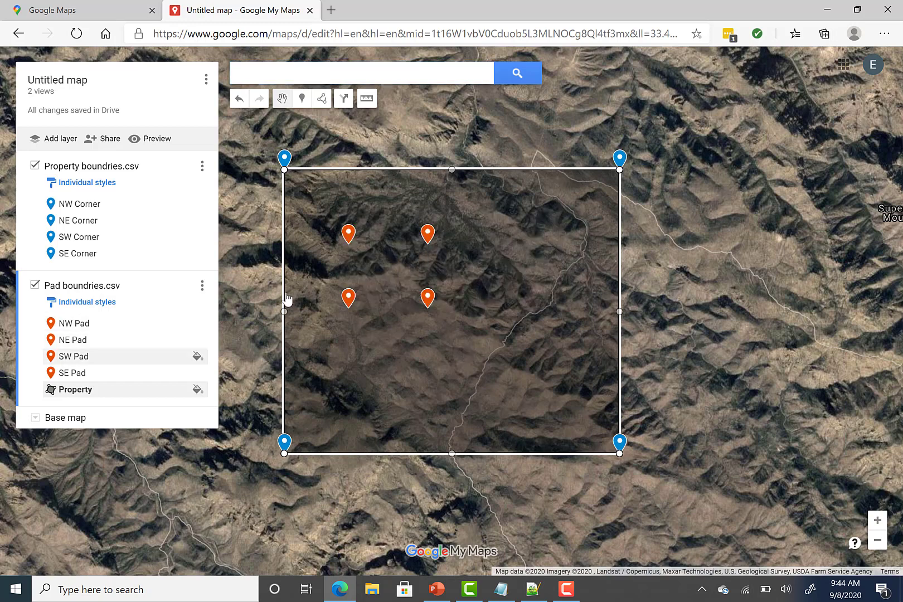
# Step: Draw a closed shape through the NW, NE, SE and SW Pad markers and name it 'Pad'
pyautogui.click(322, 99)
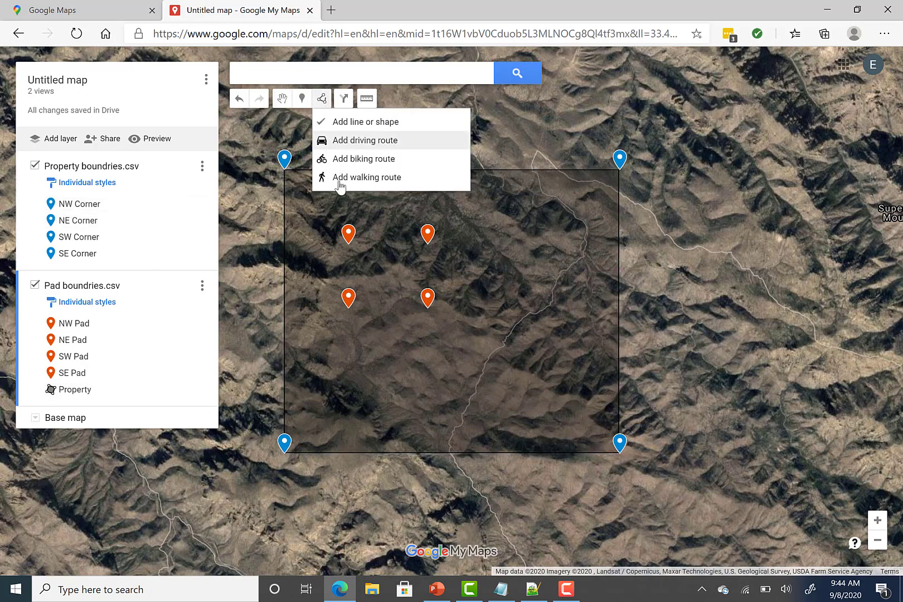
pyautogui.click(365, 121)
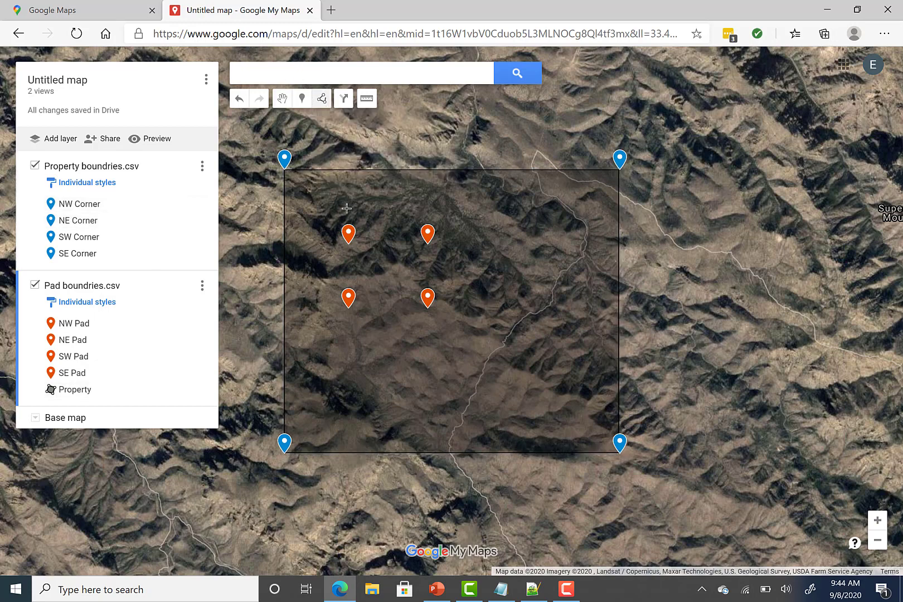
pyautogui.click(348, 244)
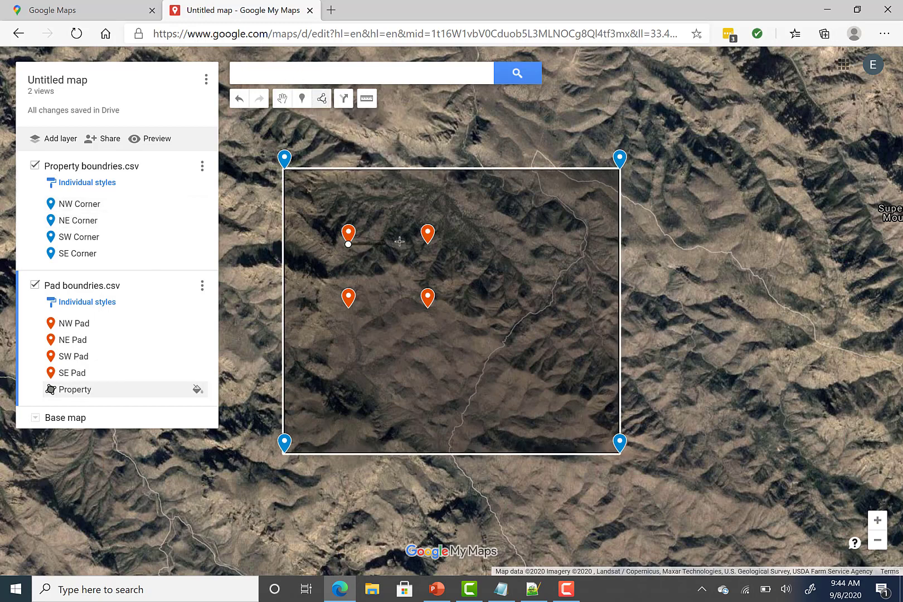
pyautogui.click(428, 243)
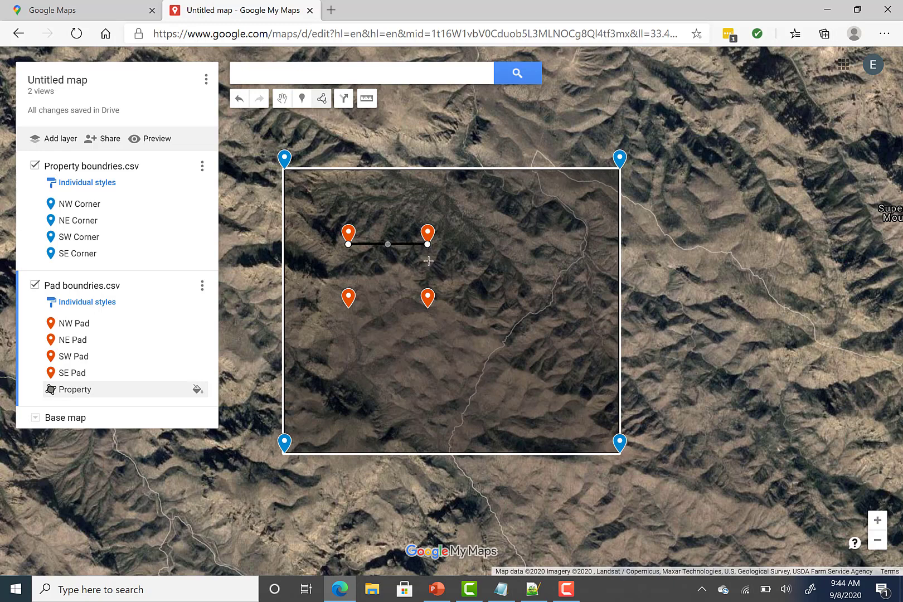
pyautogui.click(428, 307)
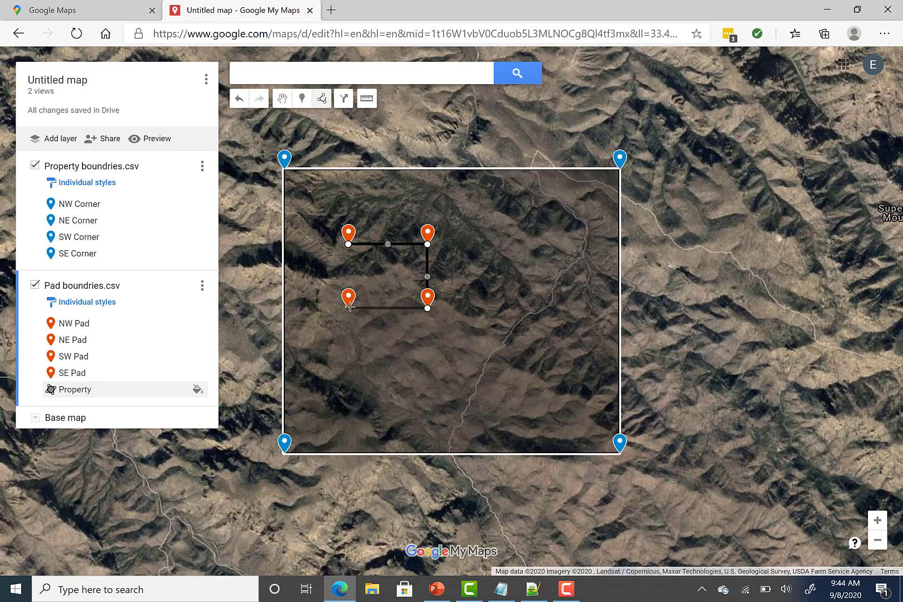
pyautogui.click(349, 307)
pyautogui.click(348, 245)
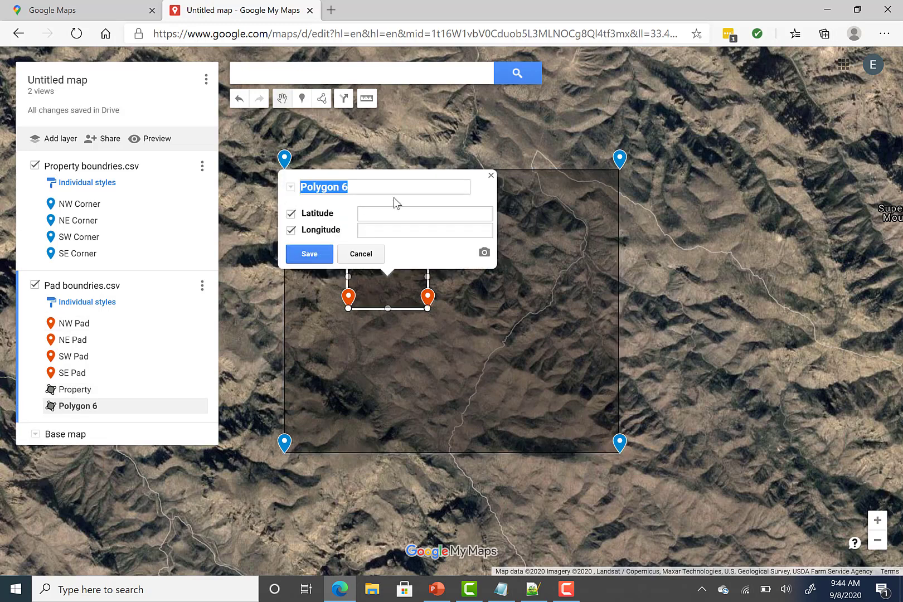
pyautogui.write('Pad')
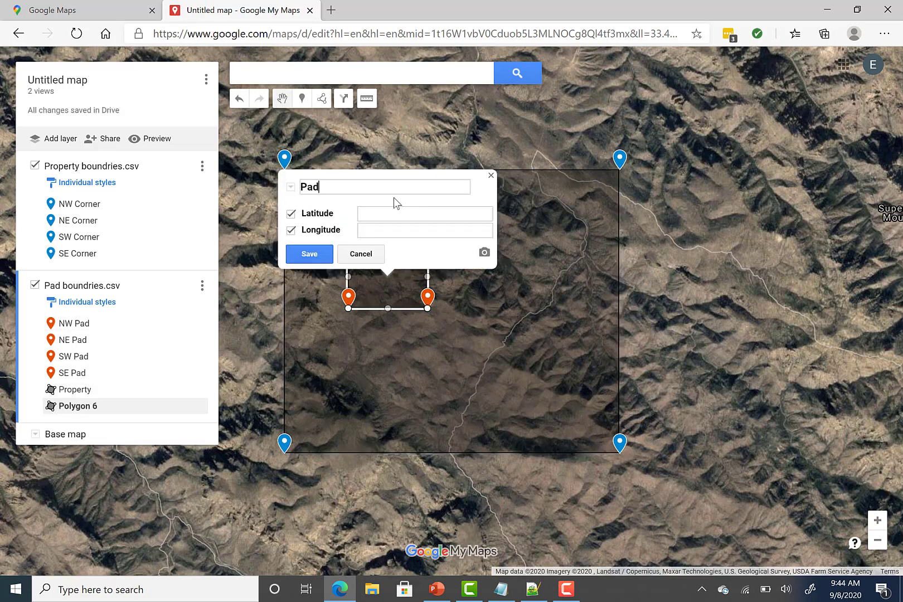
pyautogui.click(311, 255)
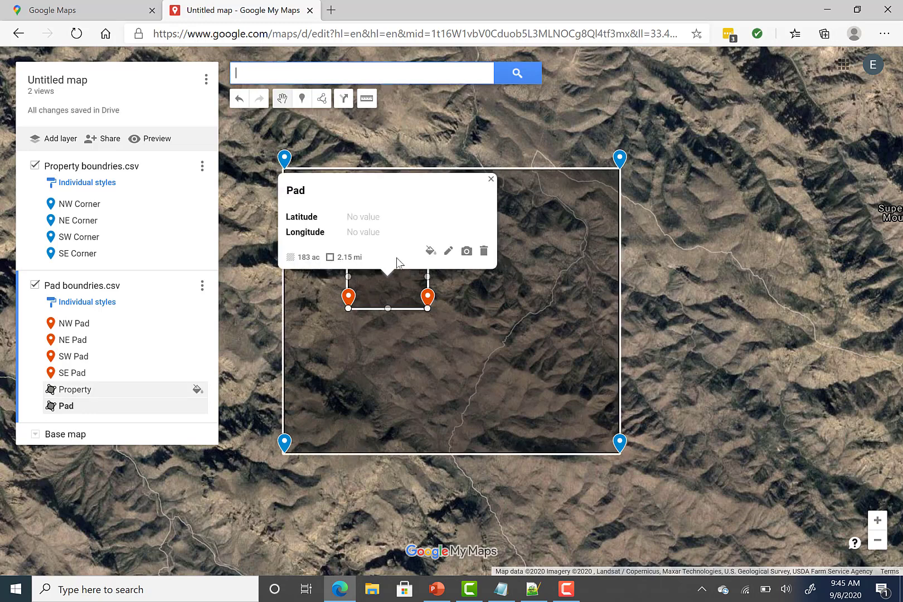
pyautogui.click(491, 179)
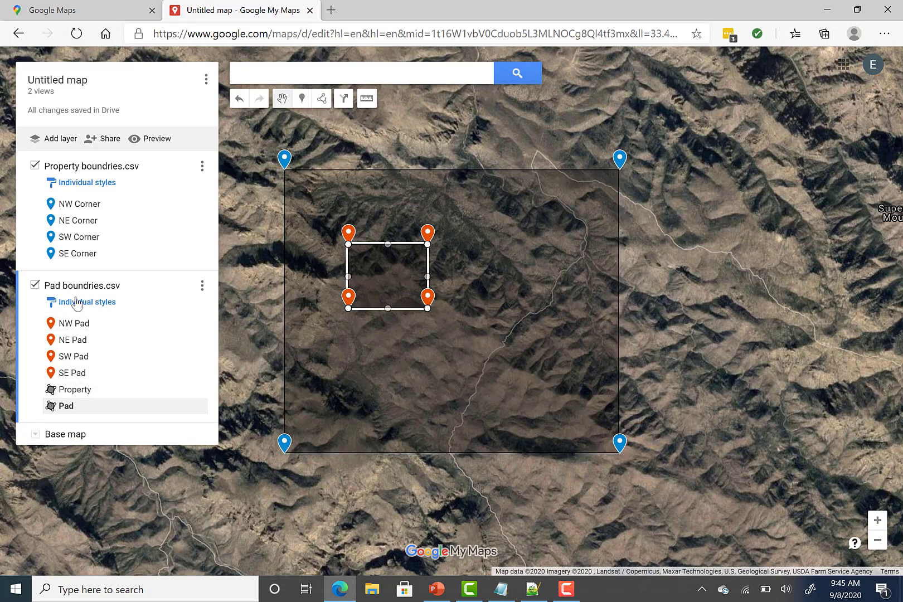
# Step: Set labels to Name in the individual styles of both the Property and Pad layers
pyautogui.click(100, 182)
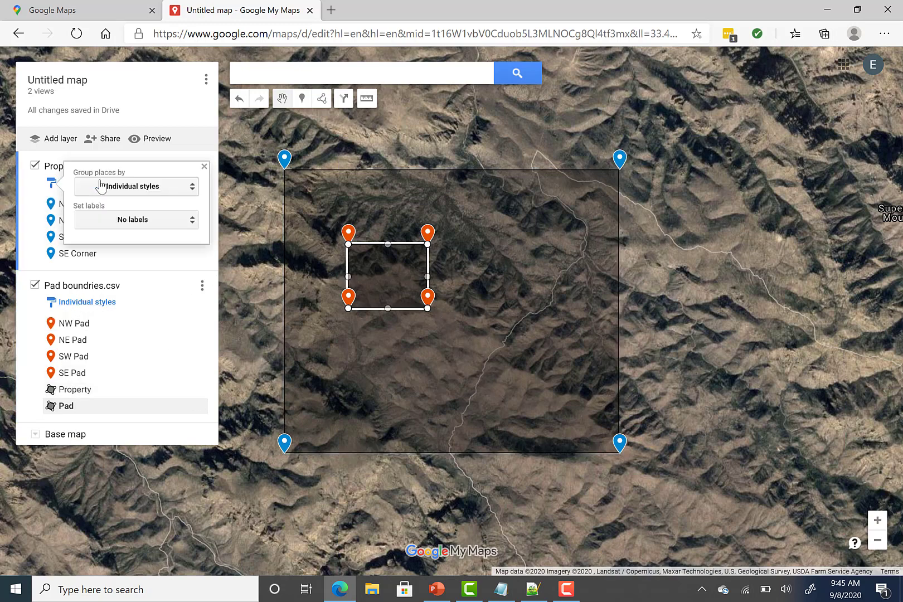
pyautogui.click(167, 222)
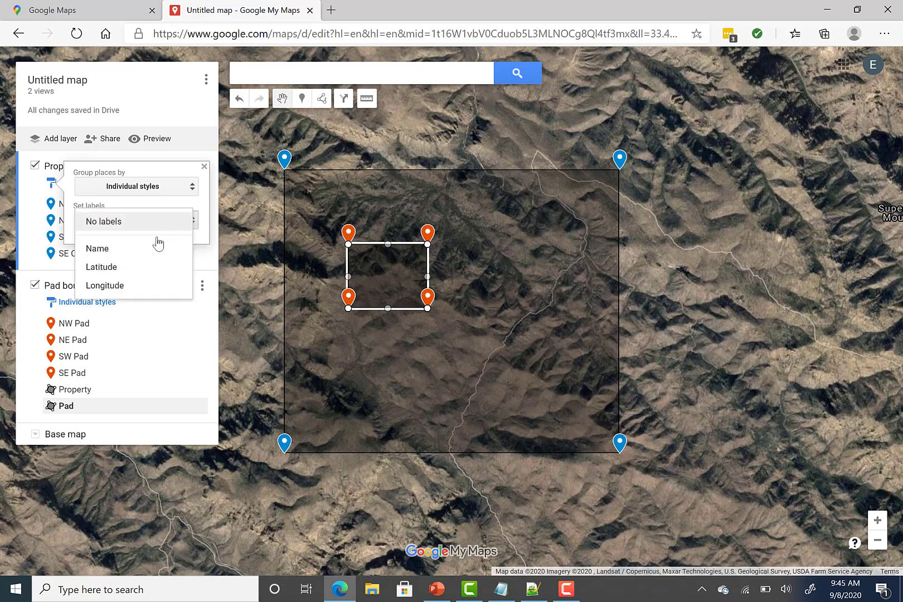
pyautogui.click(150, 250)
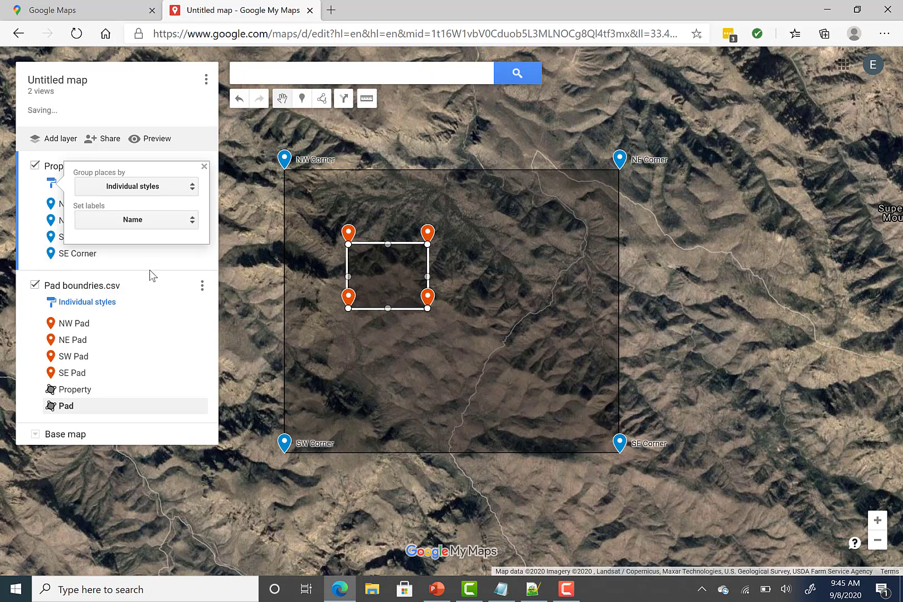
pyautogui.click(91, 310)
pyautogui.click(91, 310)
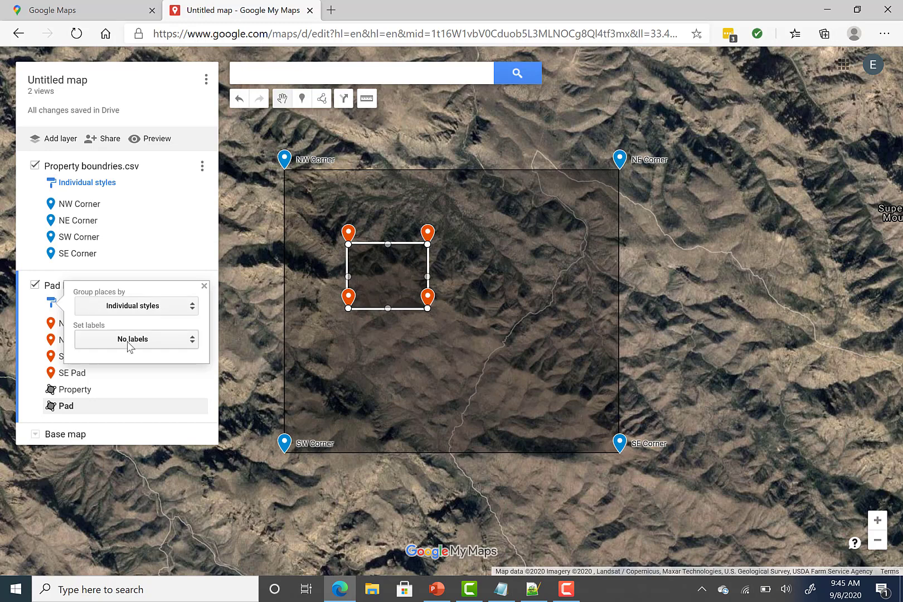
pyautogui.click(130, 345)
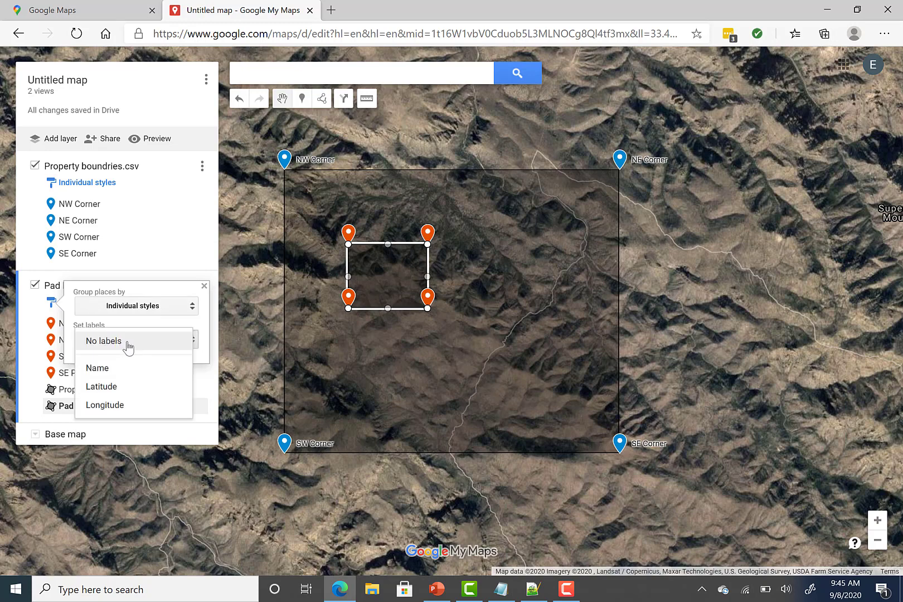
pyautogui.click(129, 373)
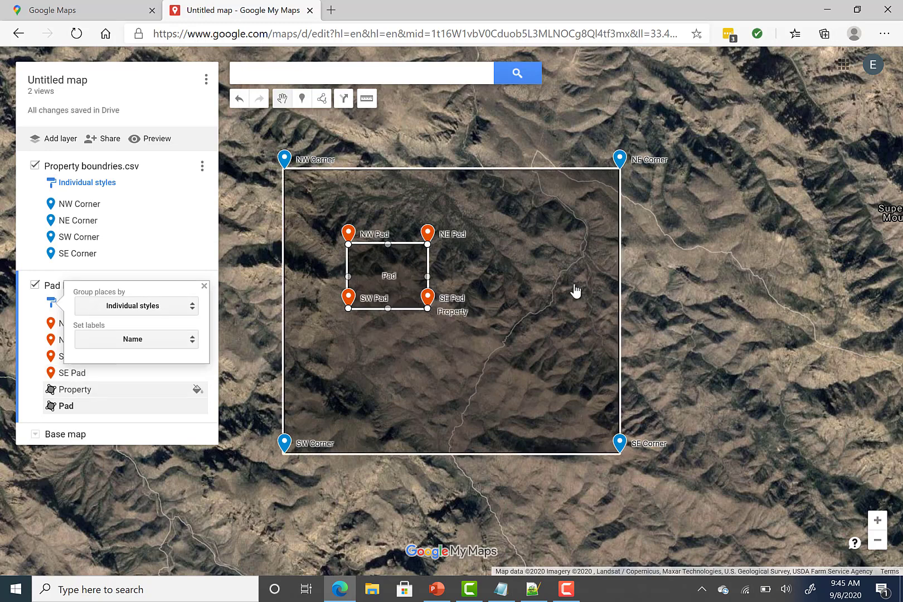